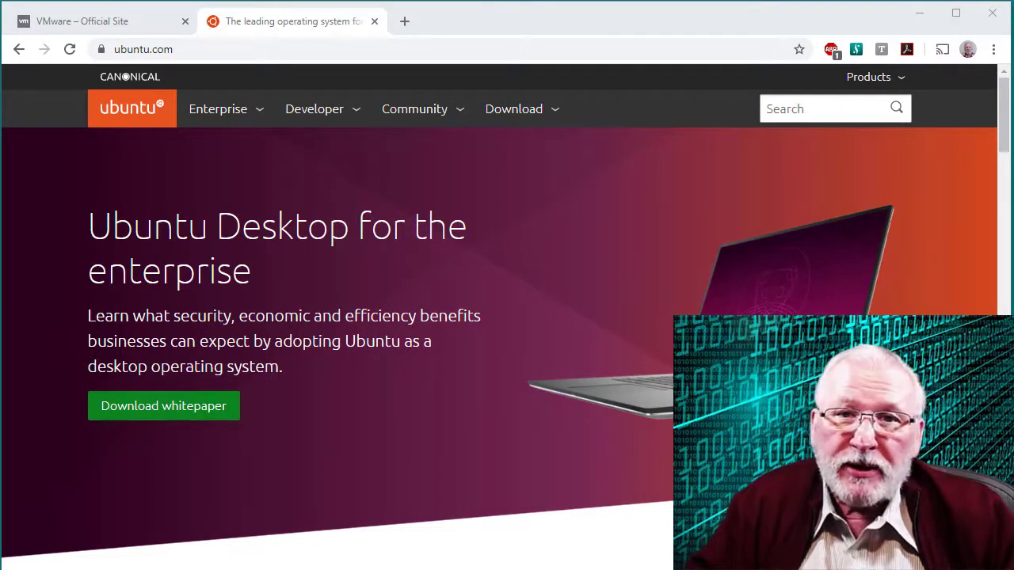
Open the ubuntu.com Download menu showing Desktop, Server, IoT and Cloud options
click(520, 113)
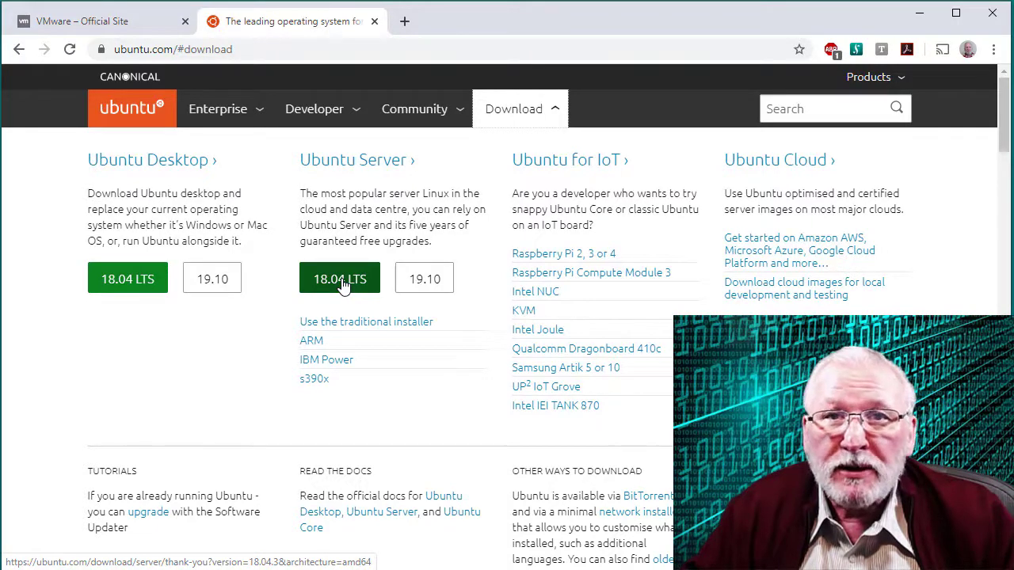
Switch to the 'VMware – Official Site' browser tab
click(93, 25)
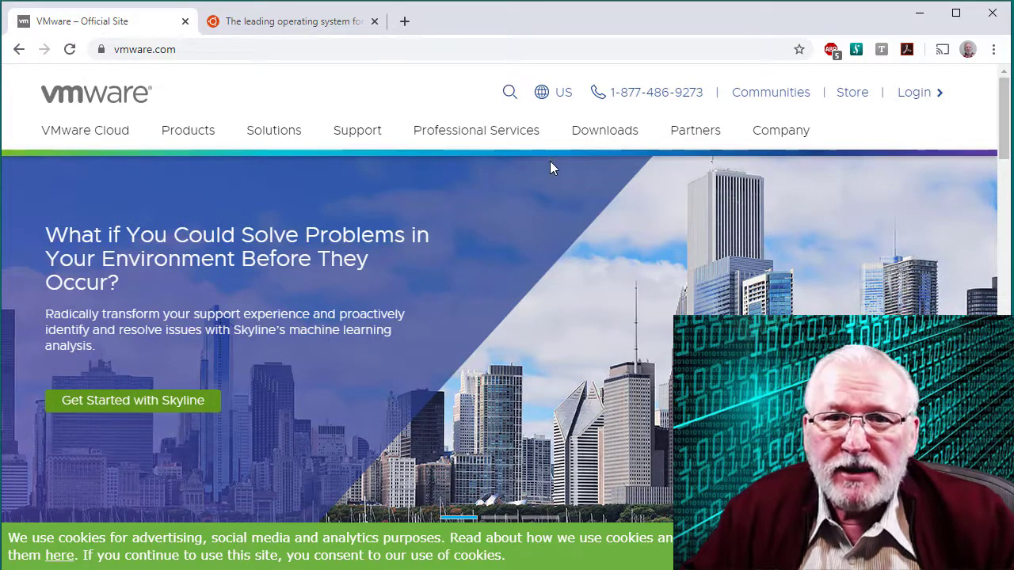
Look over VMware's Downloads and Free Product Trials & Demos, then close the browser
click(624, 136)
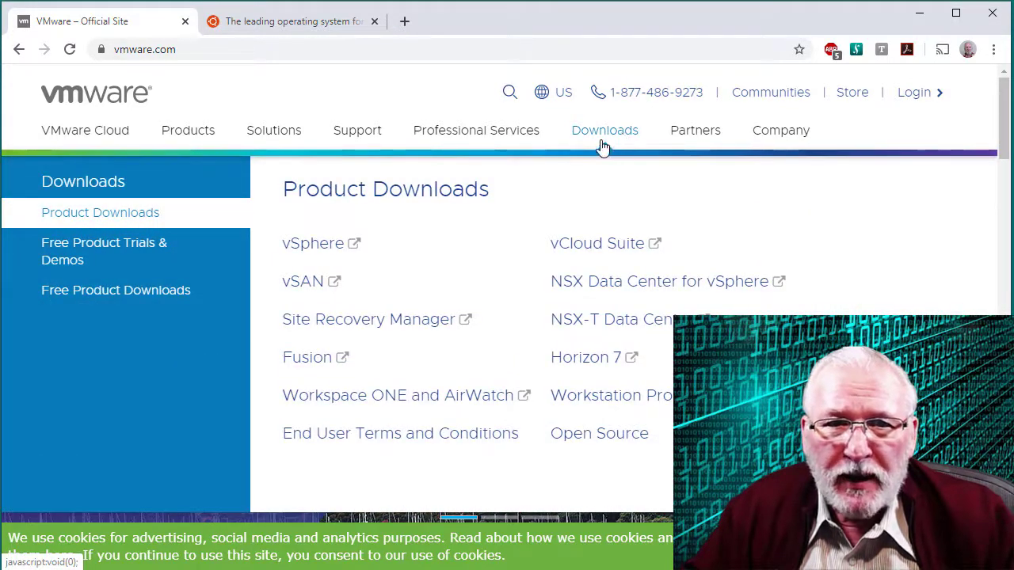
mouse_move(119, 247)
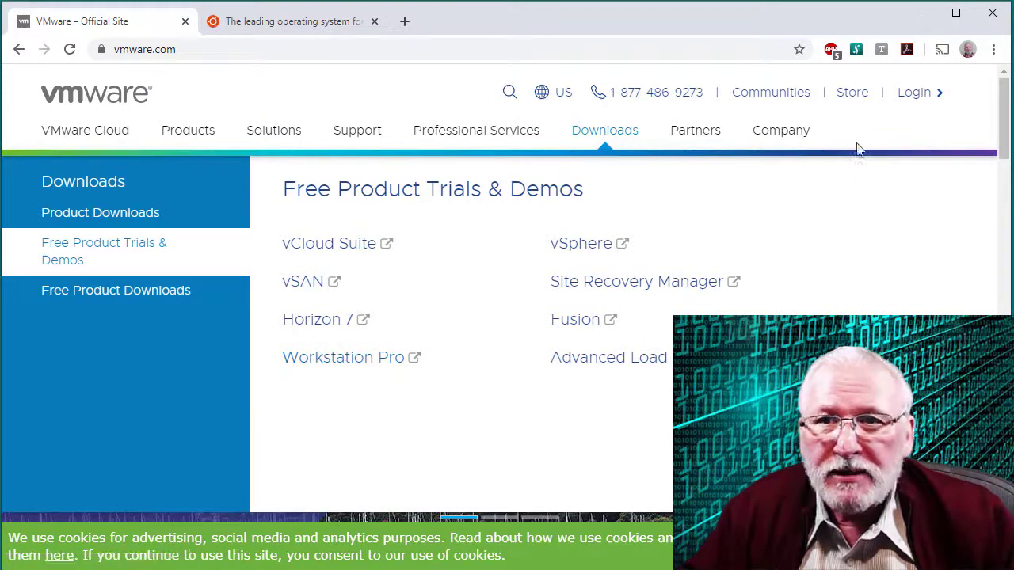
click(995, 21)
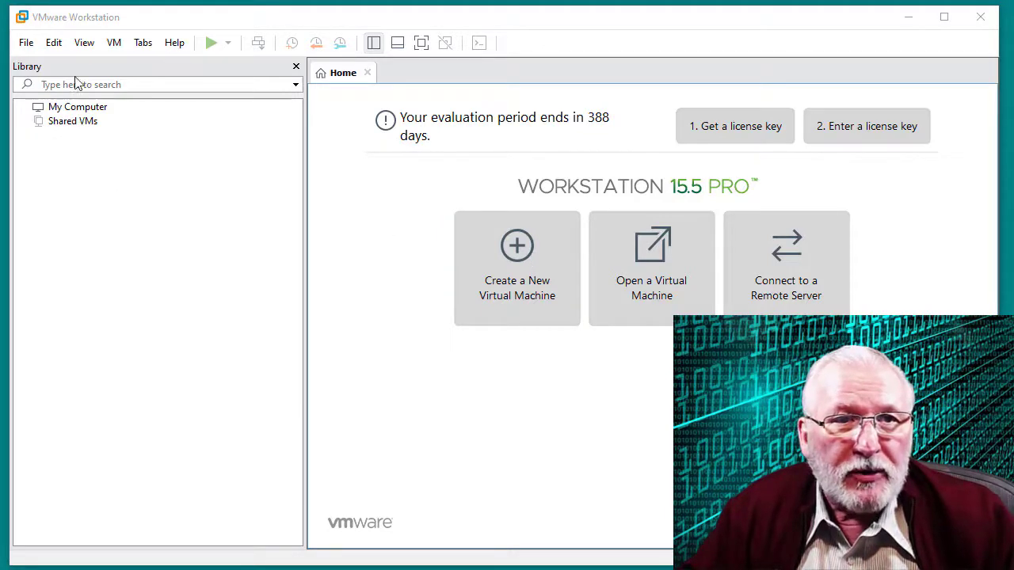
Launch the New Virtual Machine Wizard from the File menu
click(29, 45)
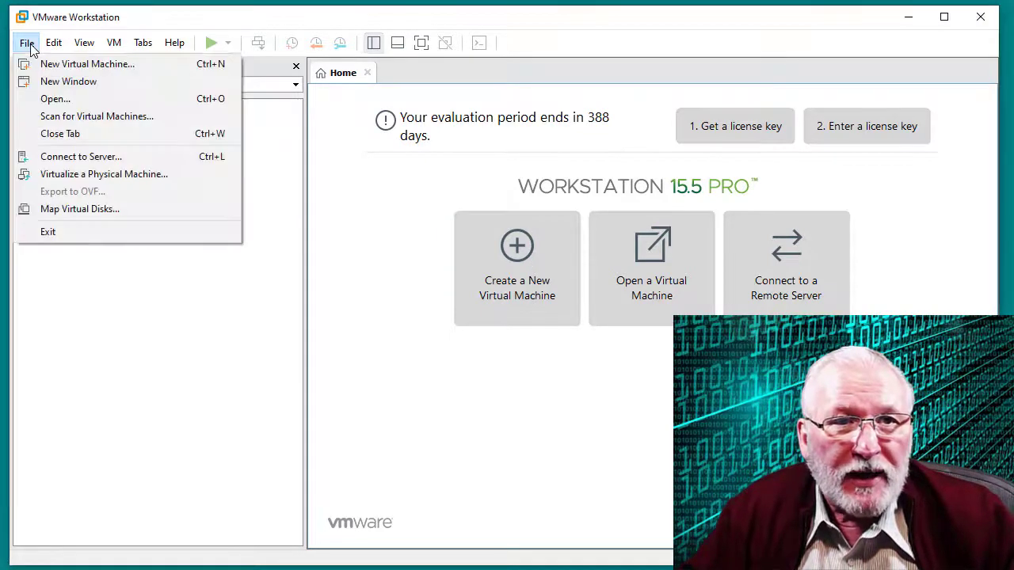
click(67, 66)
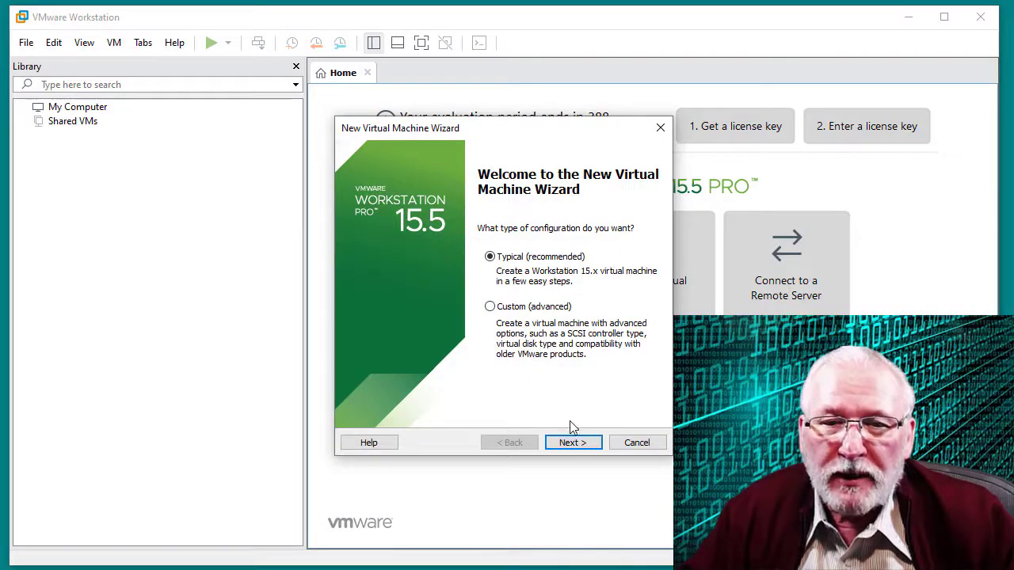
Keep the Typical configuration and choose 'I will install the operating system later'
click(571, 442)
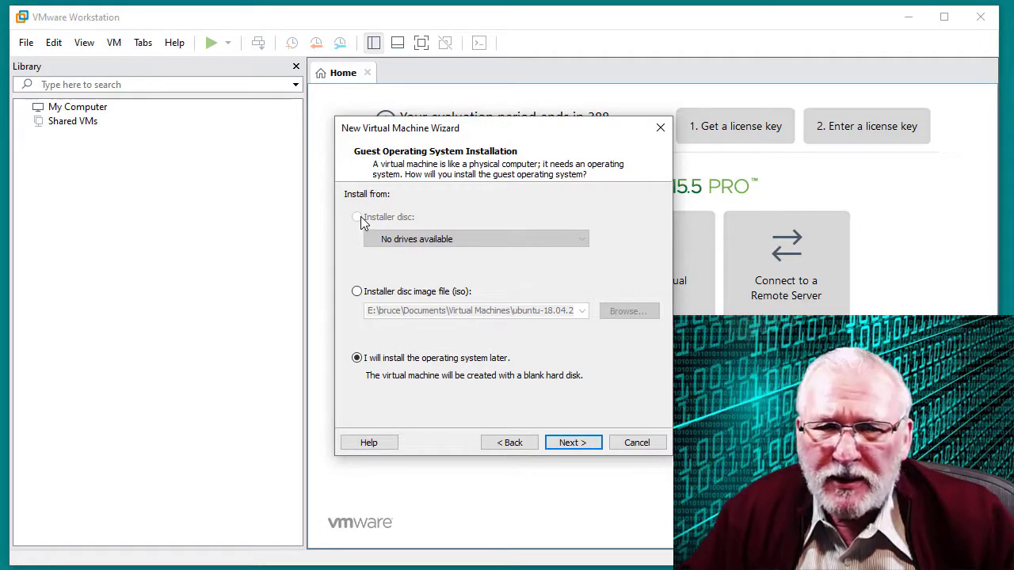
click(358, 294)
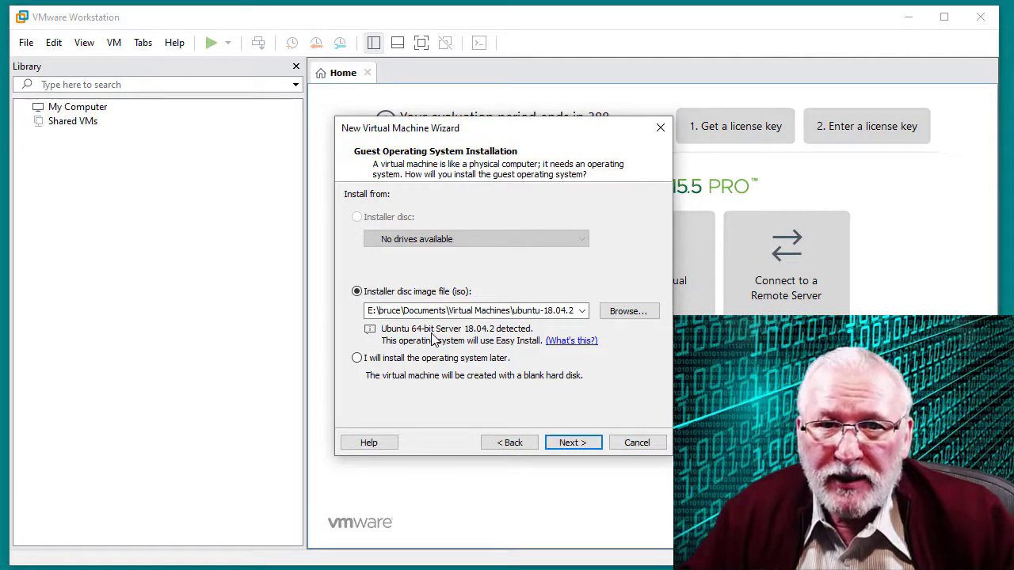
click(357, 359)
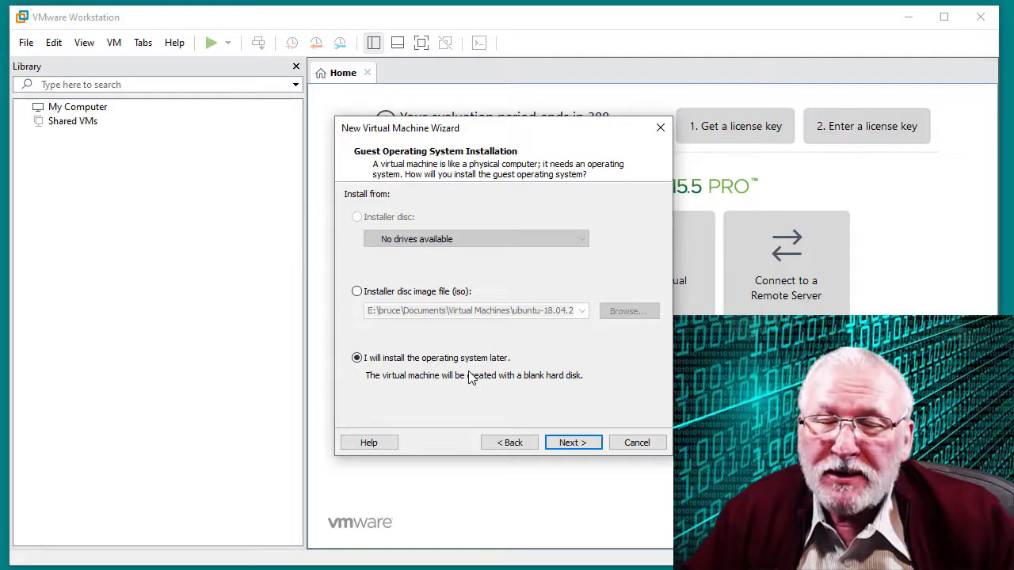
click(570, 443)
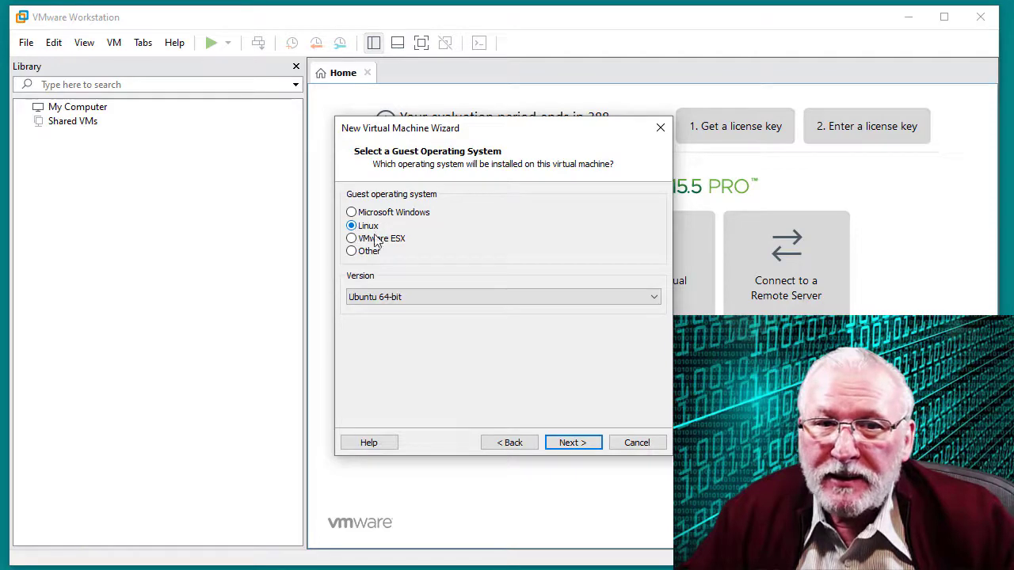
Set the guest OS to Linux, version Ubuntu 64-bit
click(449, 297)
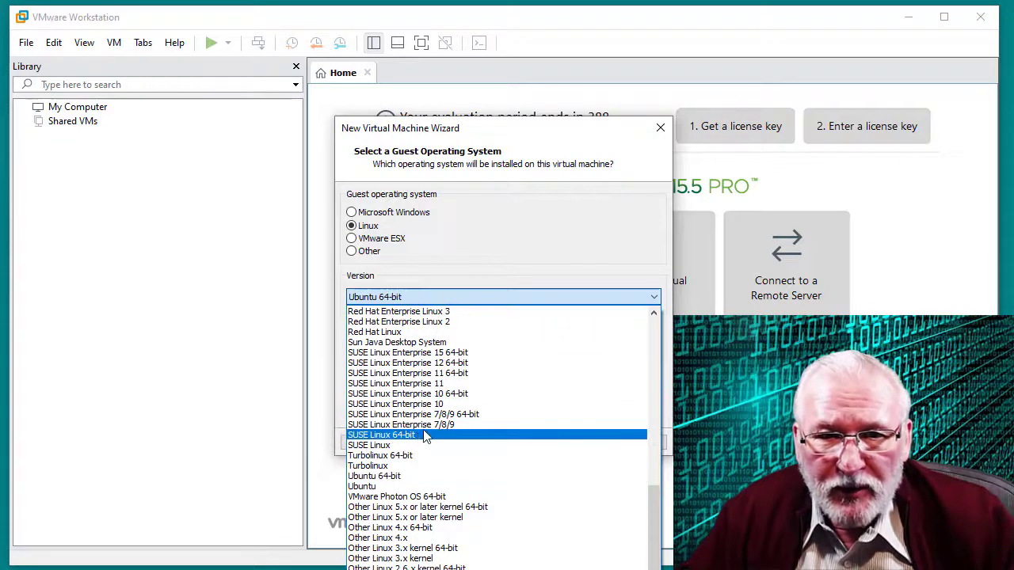
click(381, 478)
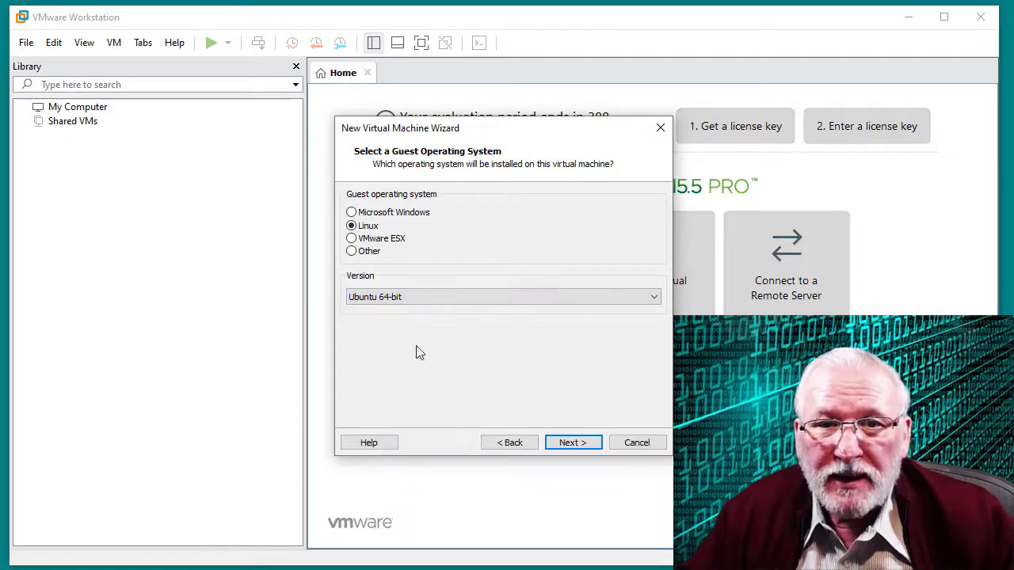
click(572, 443)
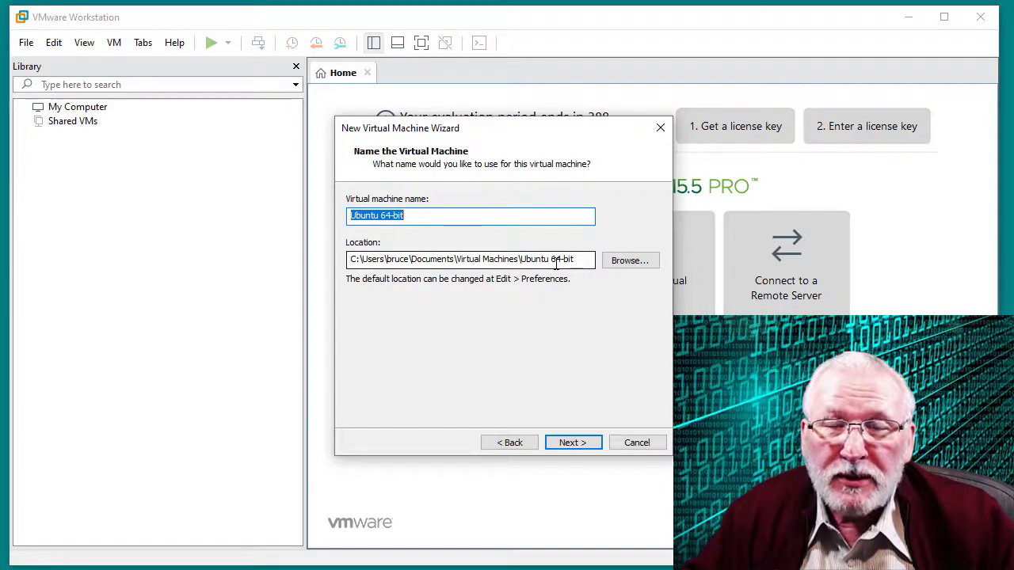
Name the virtual machine Ubuntu1804s and select its matching location path
click(418, 219)
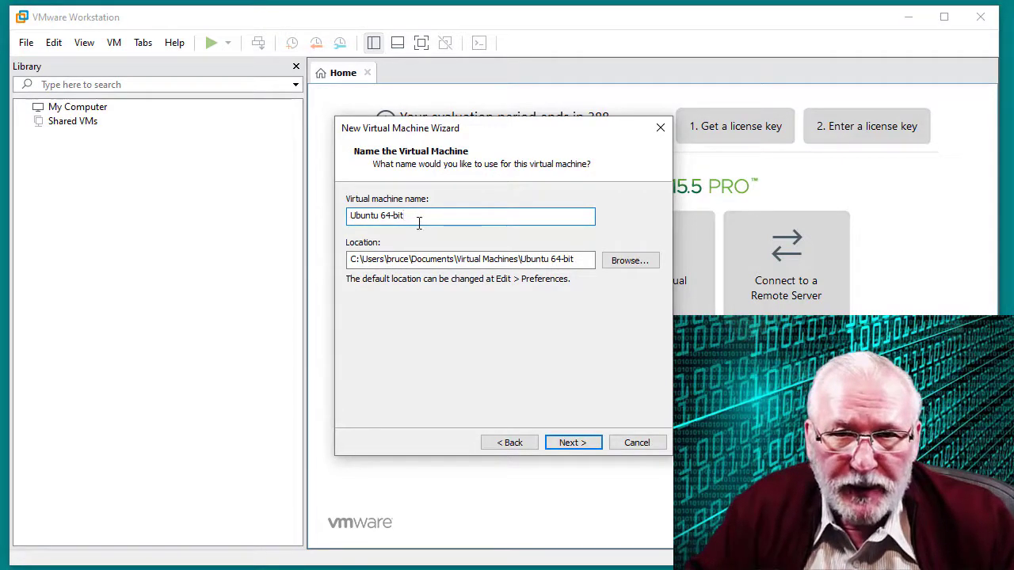
key(BackSpace)
key(BackSpace)
key(BackSpace)
key(BackSpace)
key(BackSpace)
key(BackSpace)
key(BackSpace)
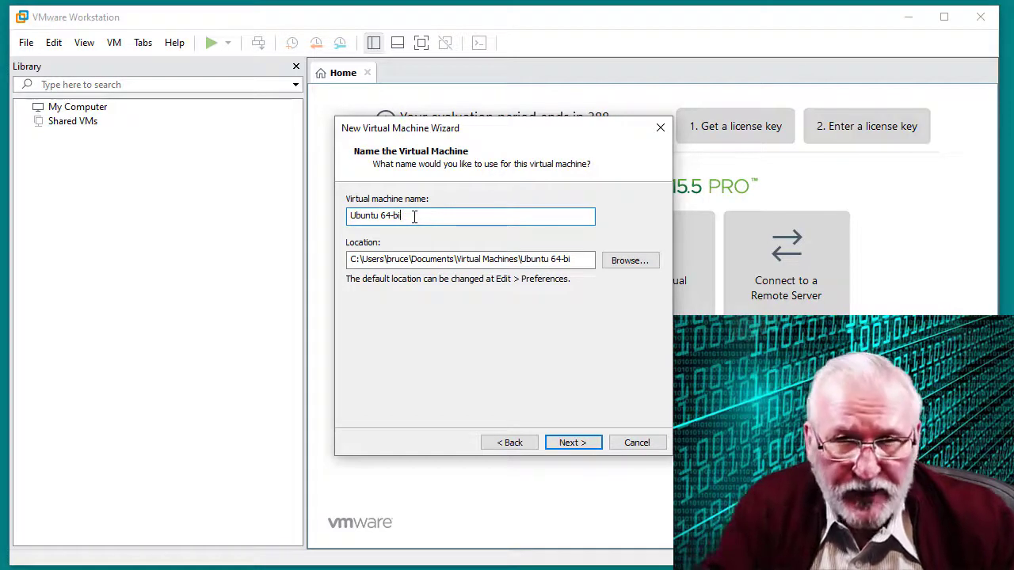
key(BackSpace)
key(BackSpace)
key(BackSpace)
key(BackSpace)
key(BackSpace)
key(BackSpace)
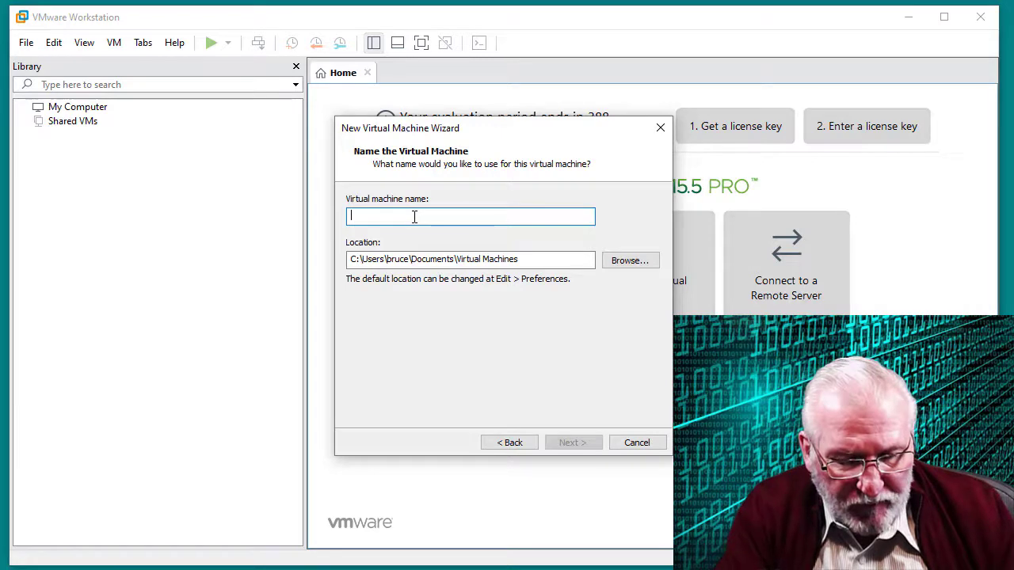
text(Ubunt)
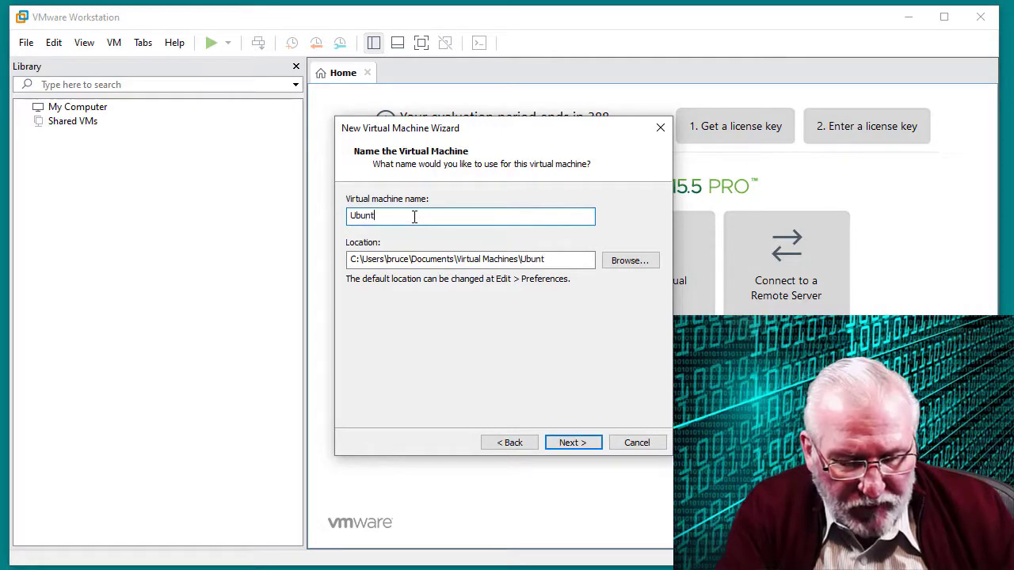
text(u18)
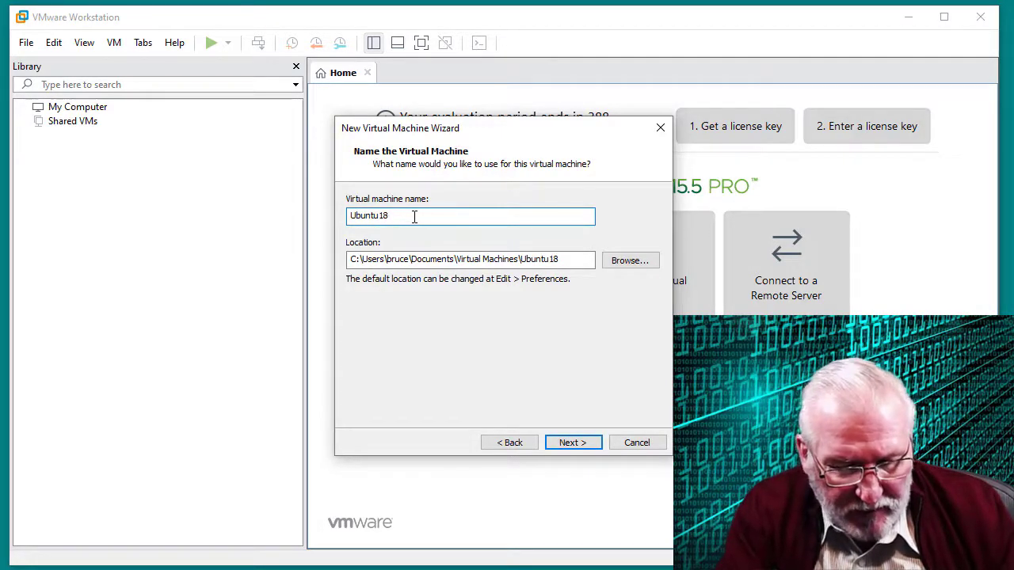
text(04s)
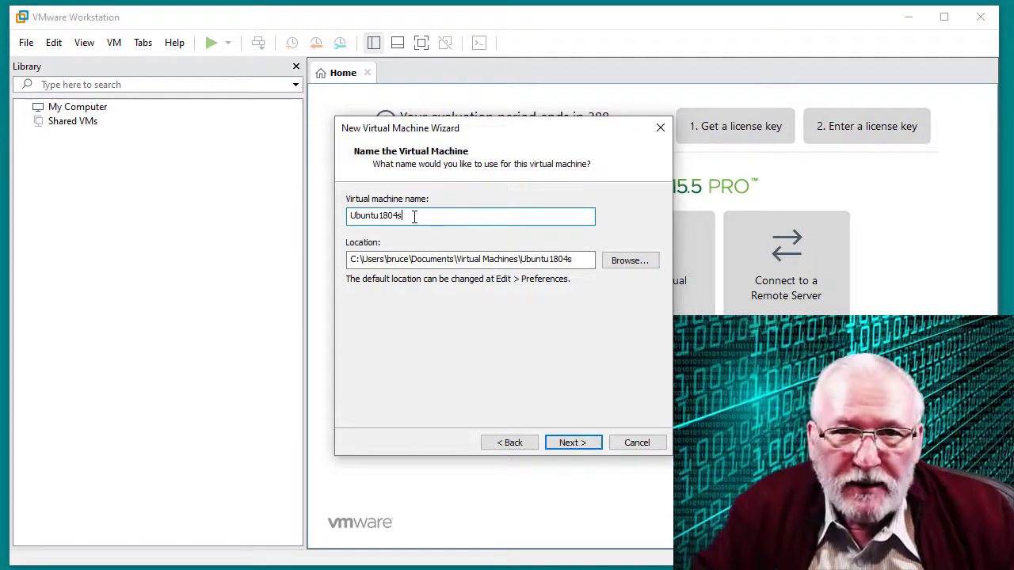
click(512, 266)
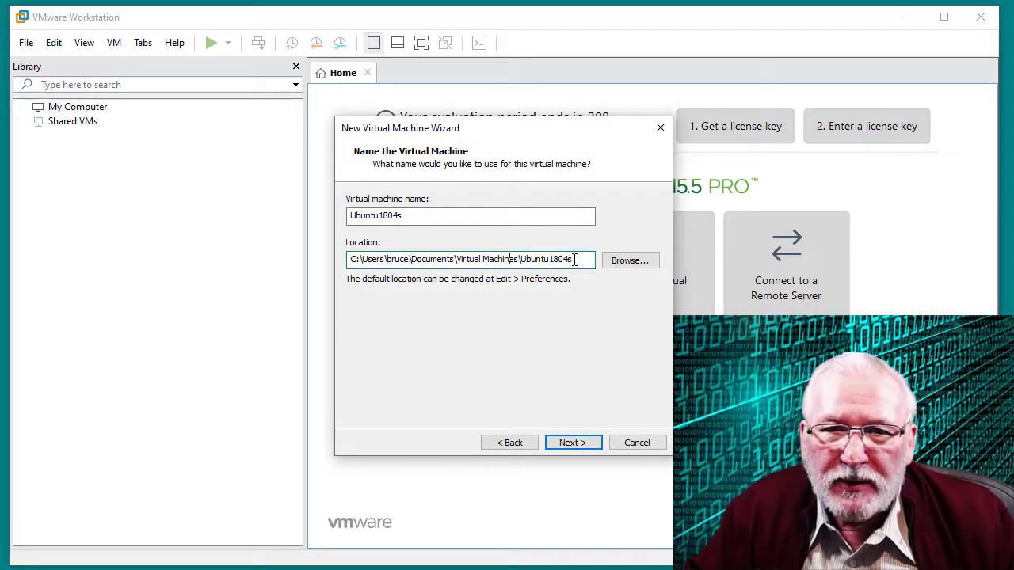
drag(574, 259, 342, 244)
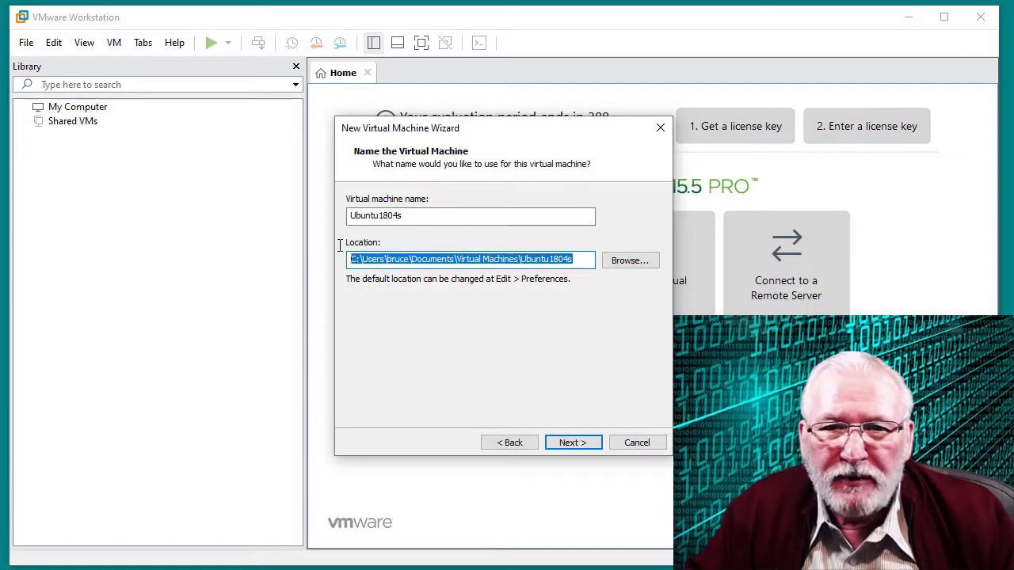
Set the VM location to the Virtual Machines folder on drive E
click(629, 261)
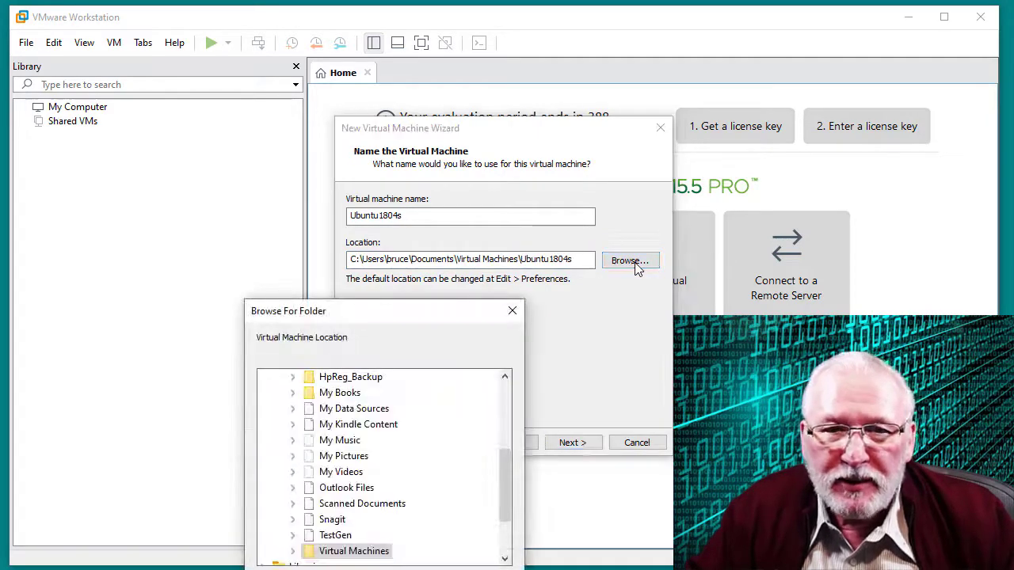
scroll(478, 468, down, 1)
scroll(471, 486, down, 3)
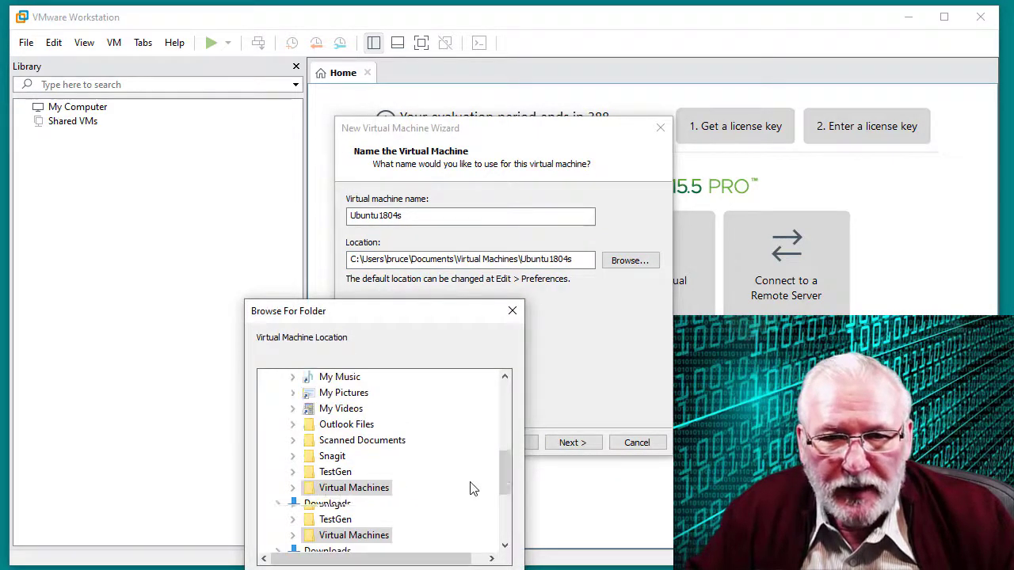
key(Return)
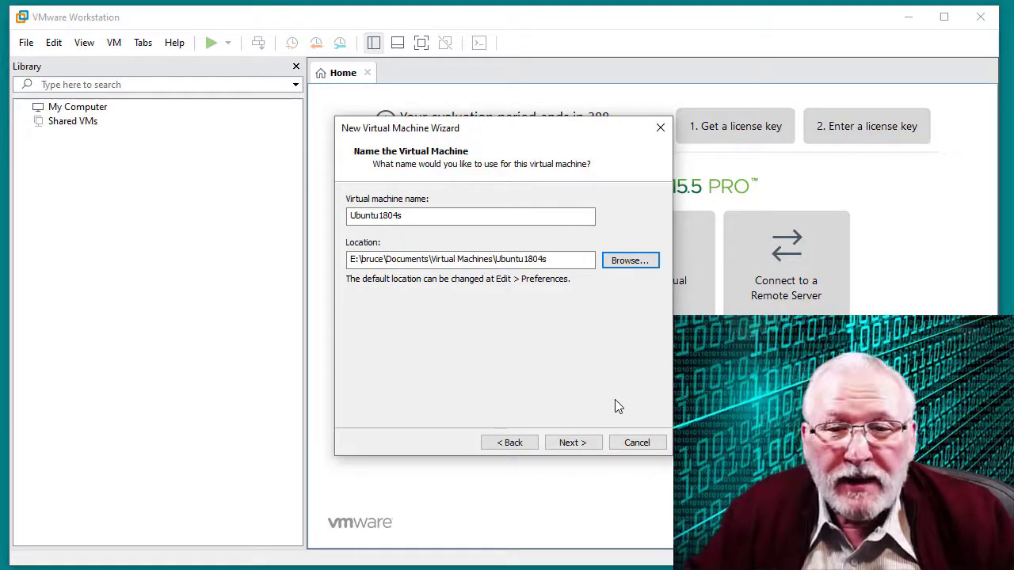
click(581, 445)
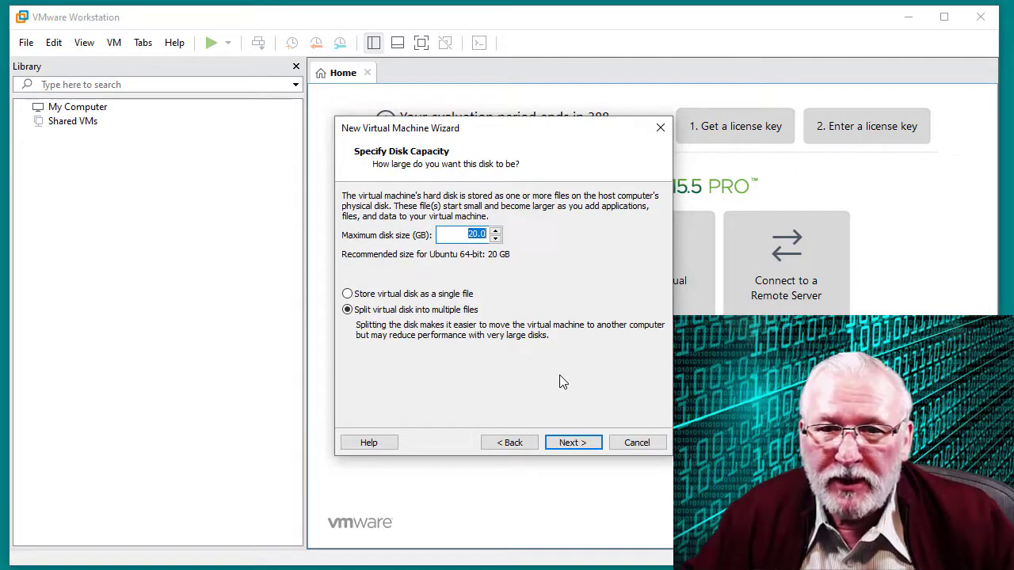
Accept the 20 GB disk and create Ubuntu1804s with 2 GB memory and NAT networking
click(572, 443)
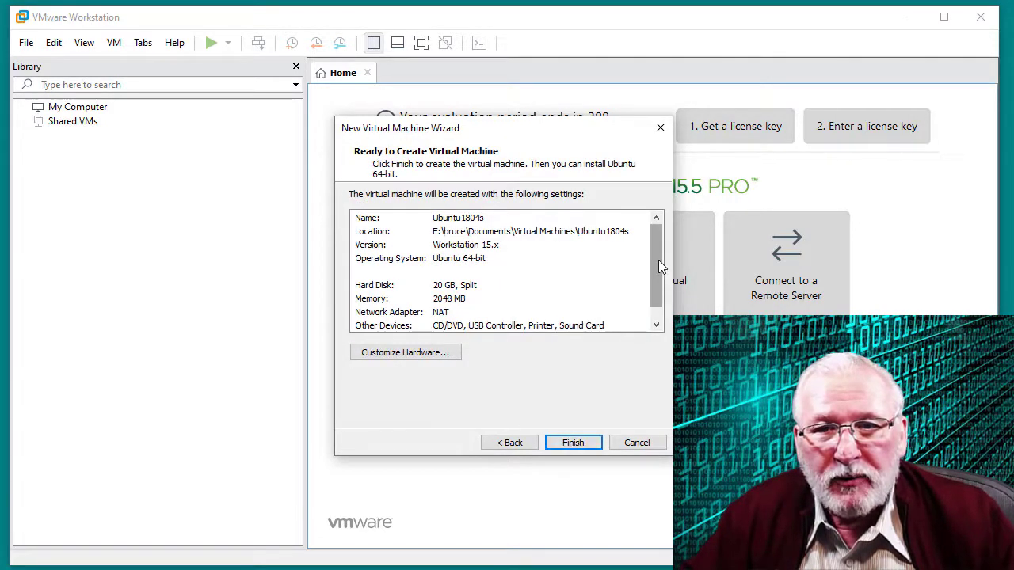
drag(658, 260, 592, 290)
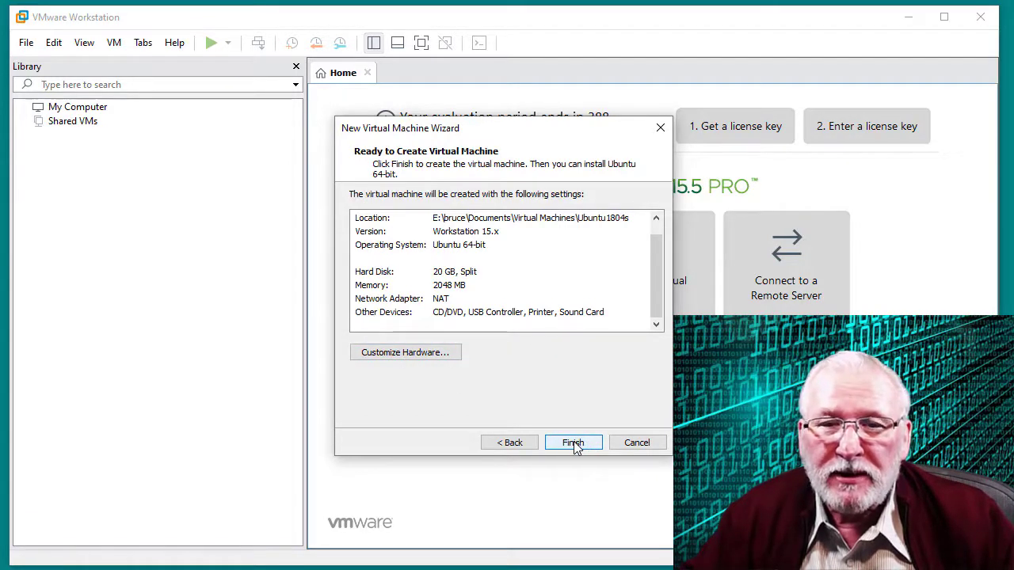
click(574, 442)
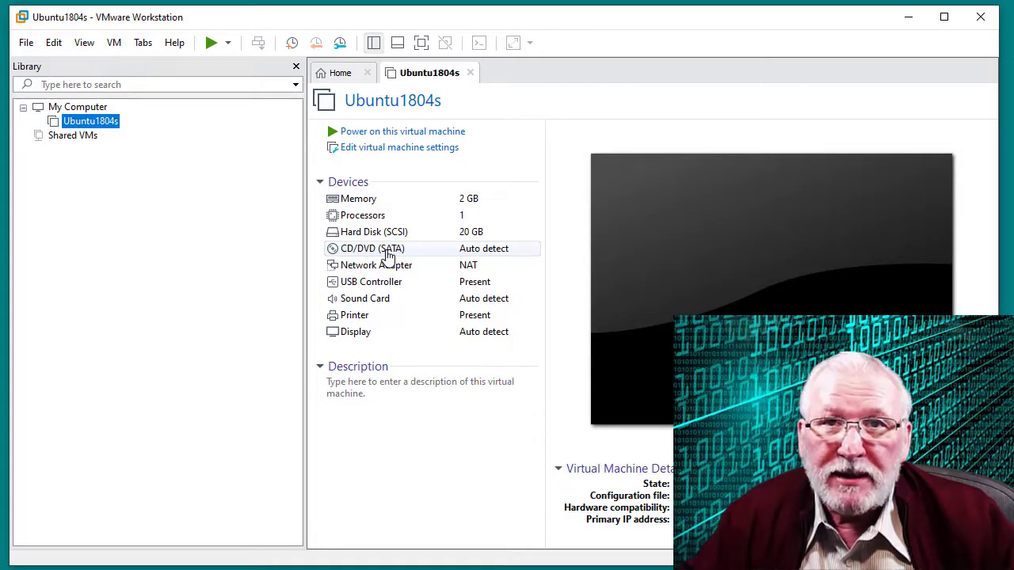
click(388, 252)
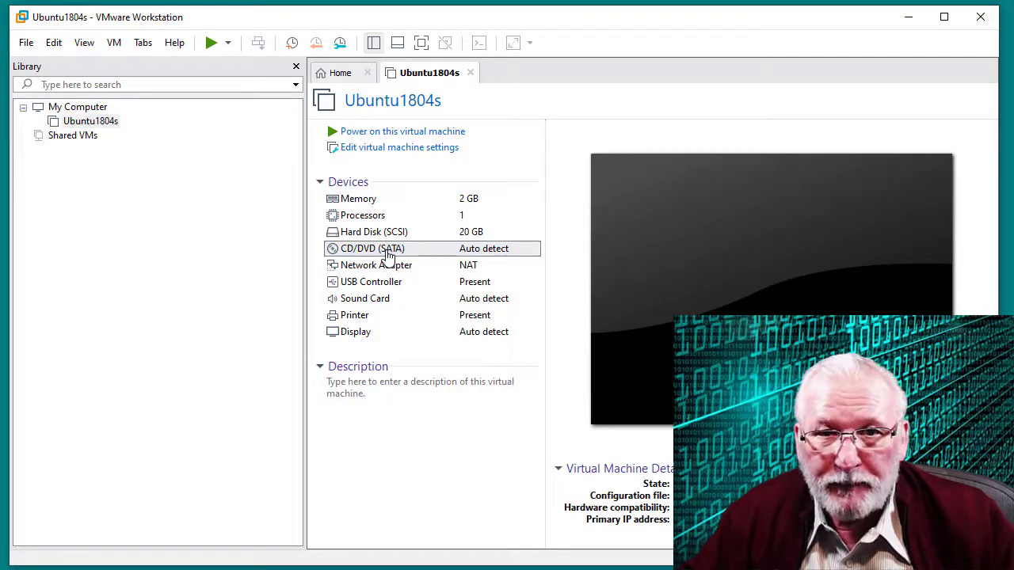
Set the CD/DVD drive to use the ubuntu-18.04.3-live-server-amd64.iso image file
double_click(388, 252)
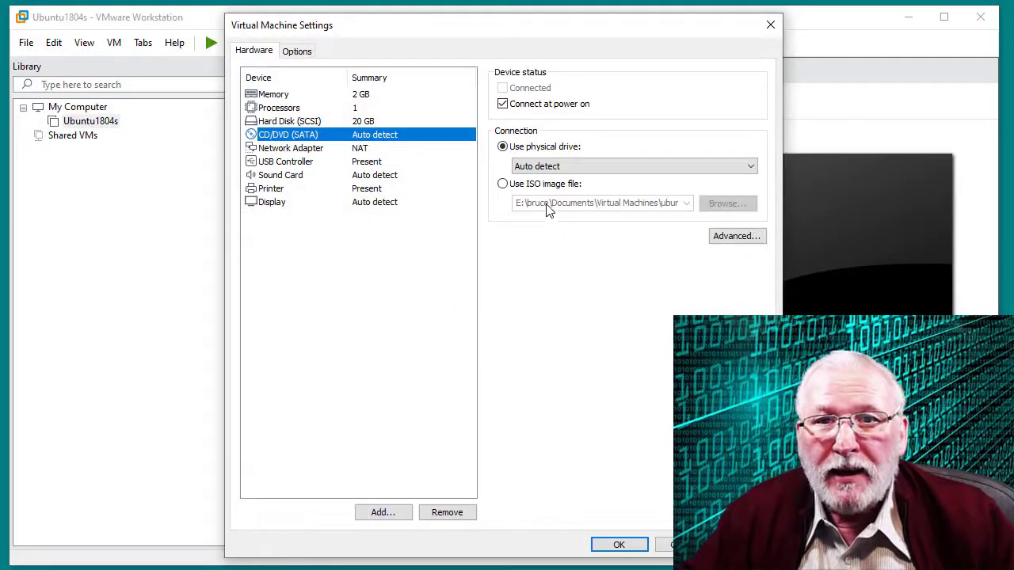
click(503, 185)
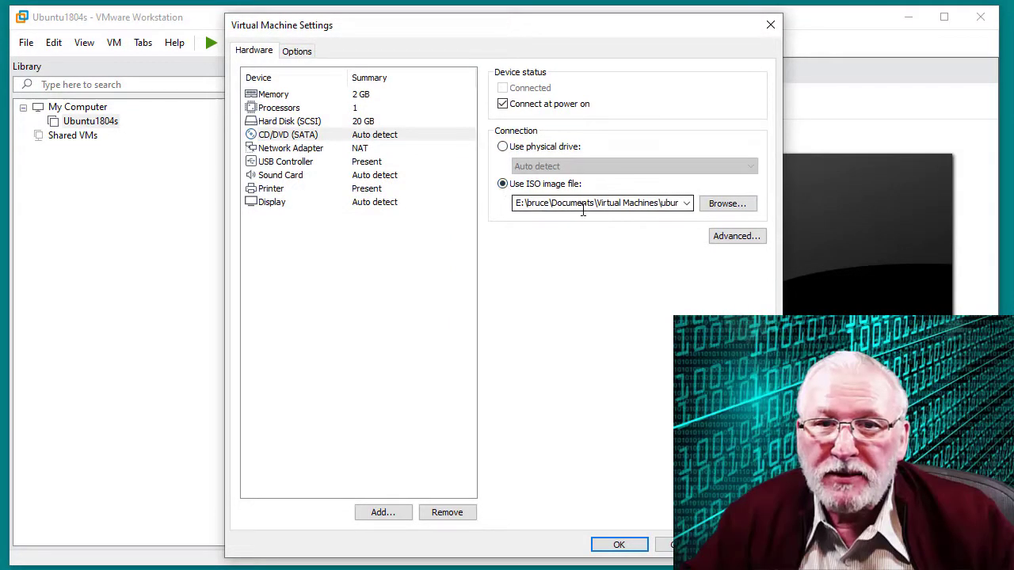
click(585, 203)
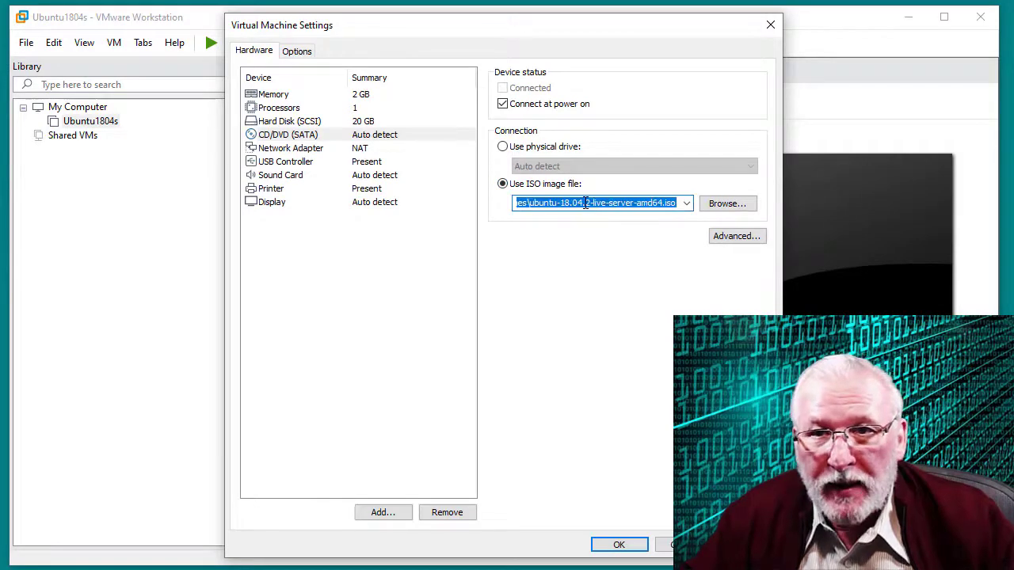
click(722, 211)
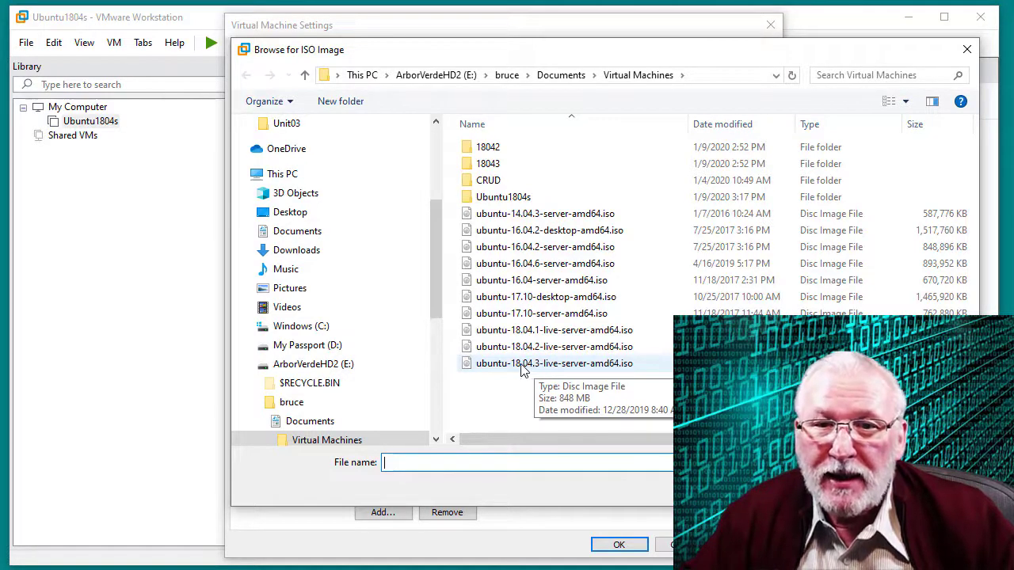
click(523, 365)
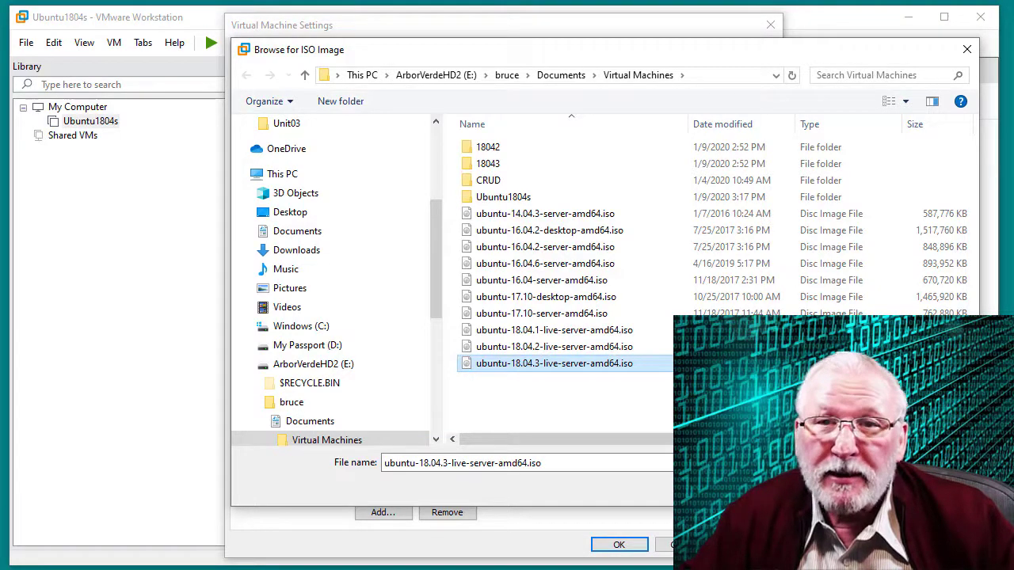
click(863, 487)
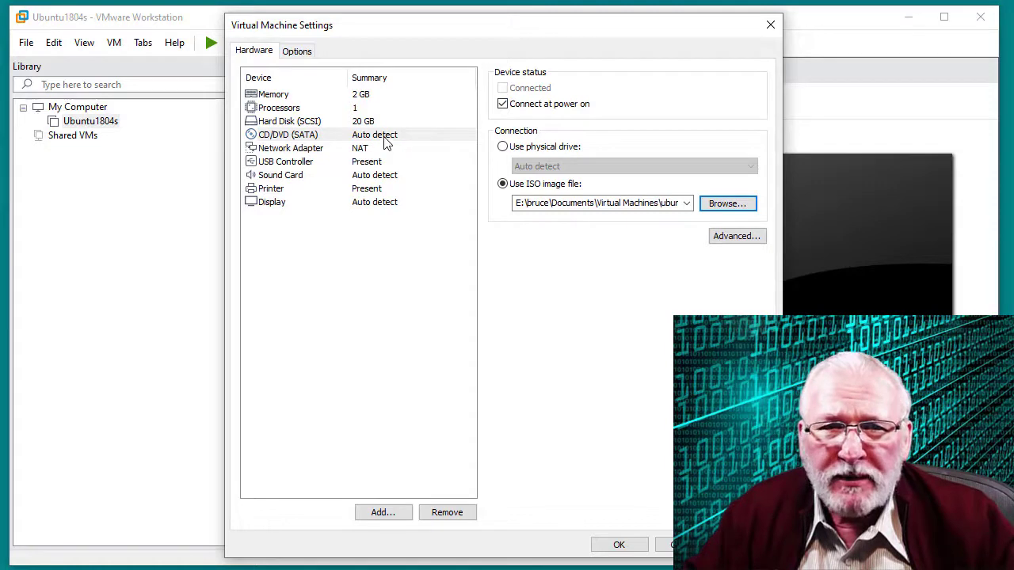
Raise the Ubuntu1804s VM's memory to 3328 MB in Virtual Machine Settings and save
click(283, 96)
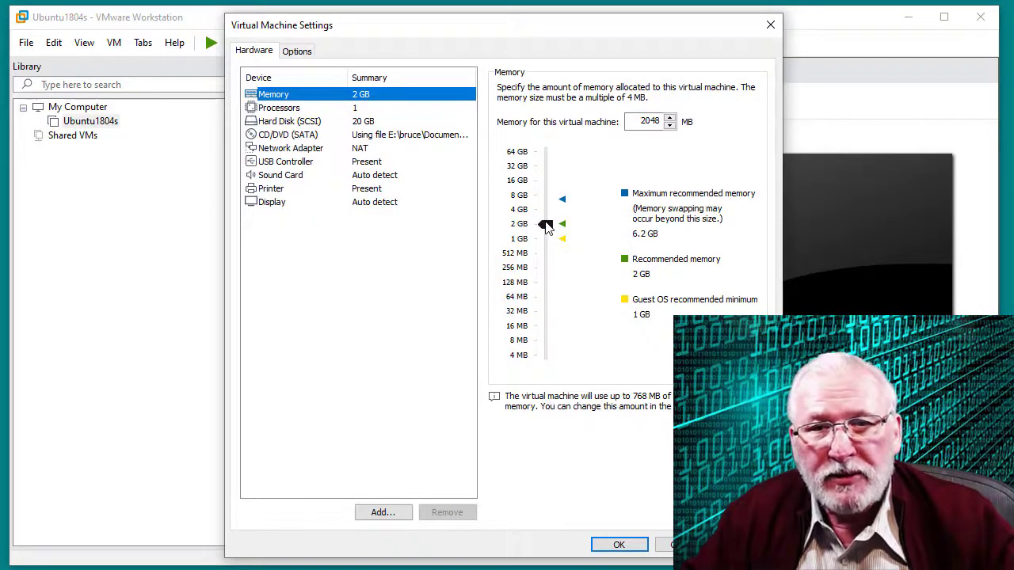
drag(545, 226, 552, 218)
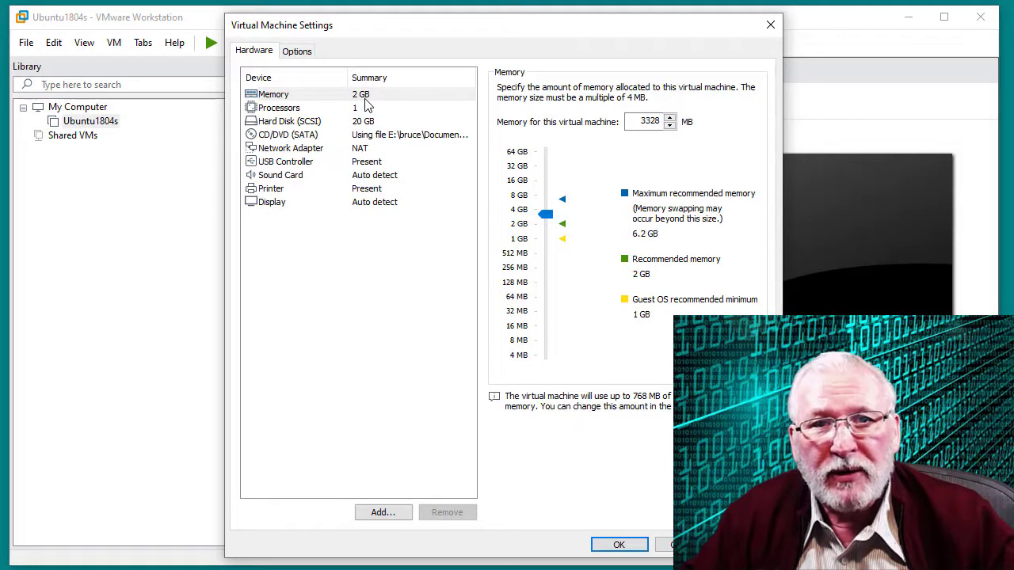
click(631, 546)
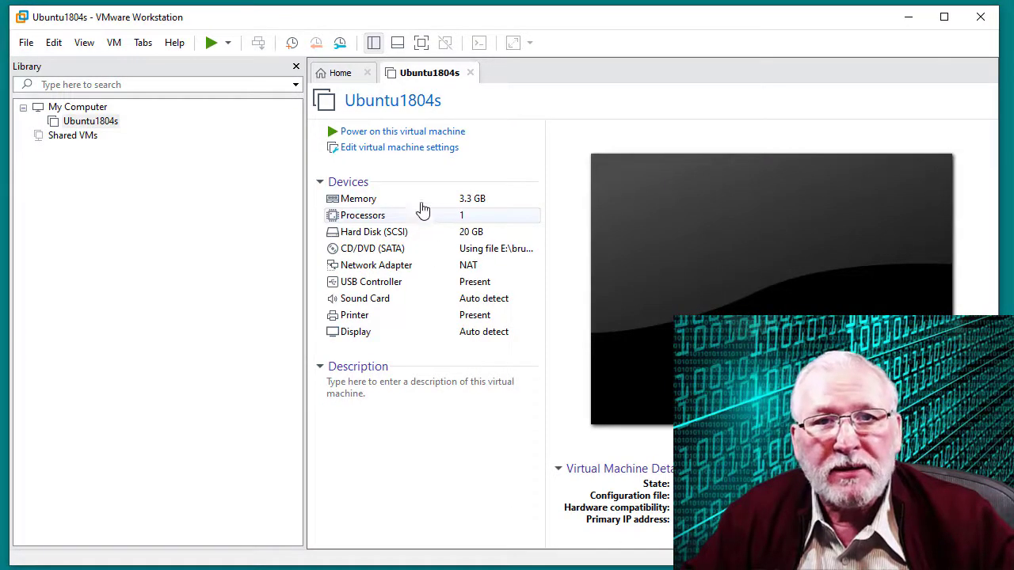
Power on the Ubuntu1804s VM to boot into the installer's language menu
click(396, 133)
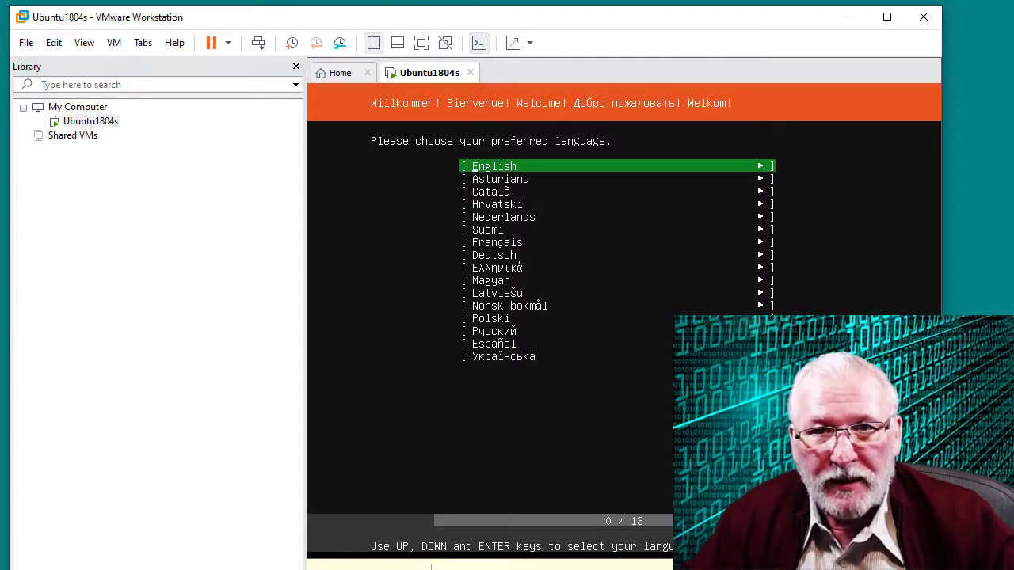
Select English as the installer language and continue to keyboard configuration
key(Down)
key(Down)
key(Down)
key(Down)
key(Down)
key(Down)
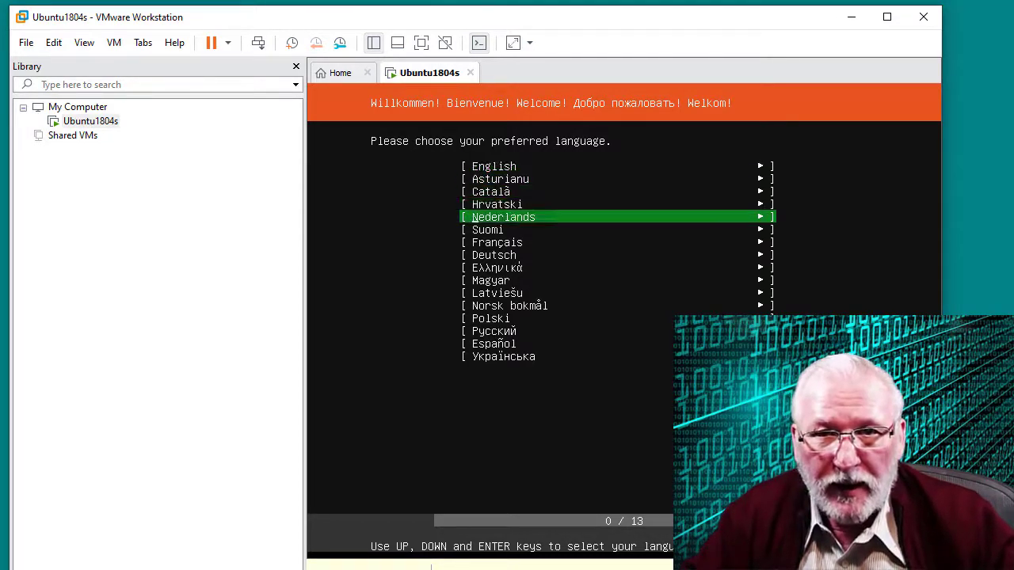
key(Up)
key(Up)
key(Up)
key(Up)
key(Up)
key(Up)
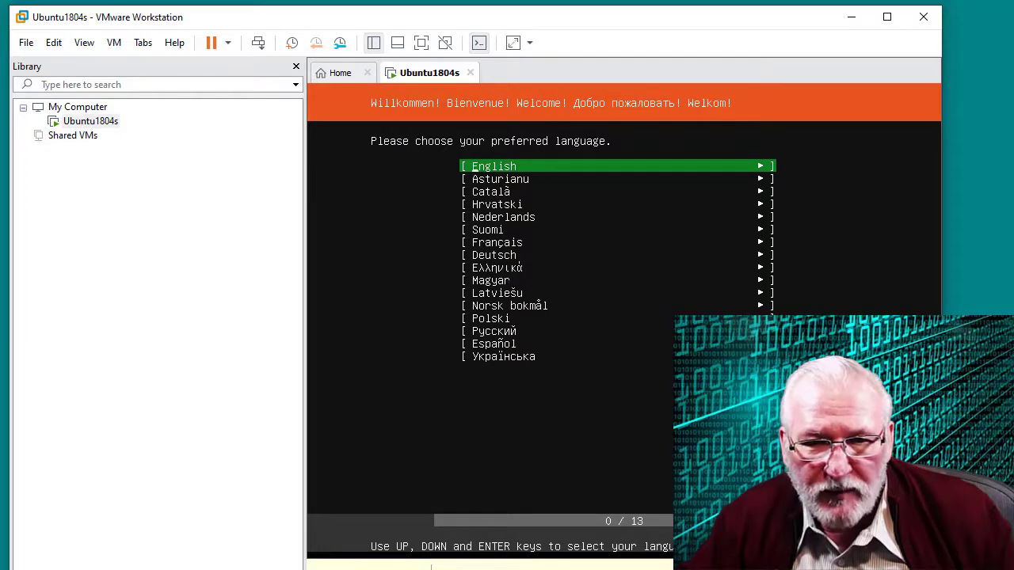
click(400, 430)
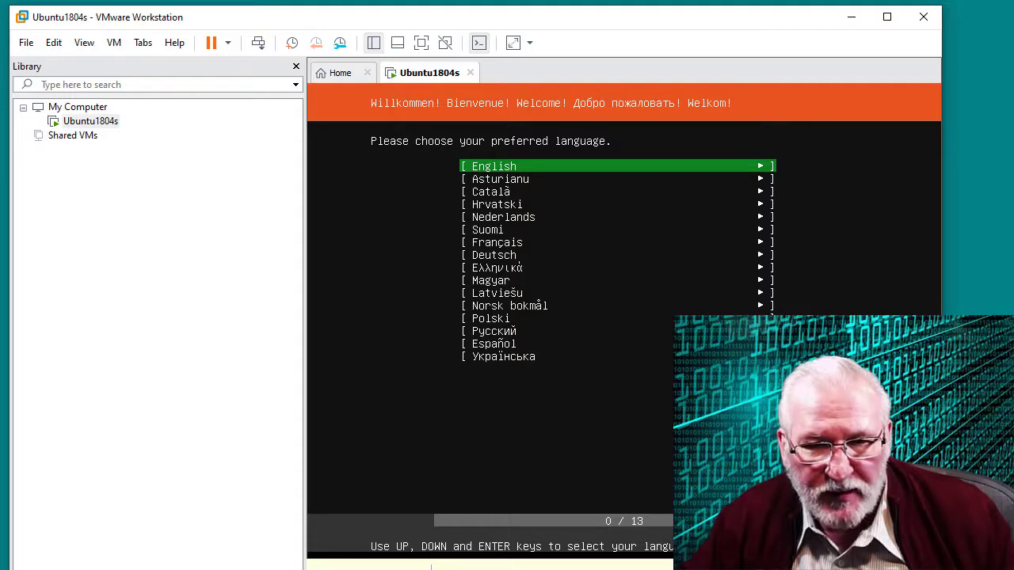
key(ctrl+alt)
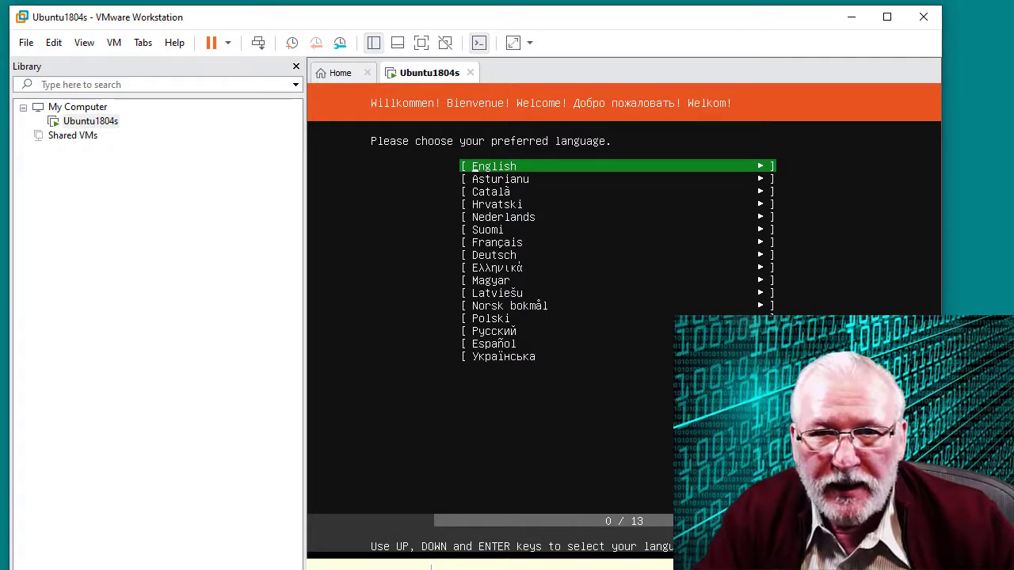
key(Return)
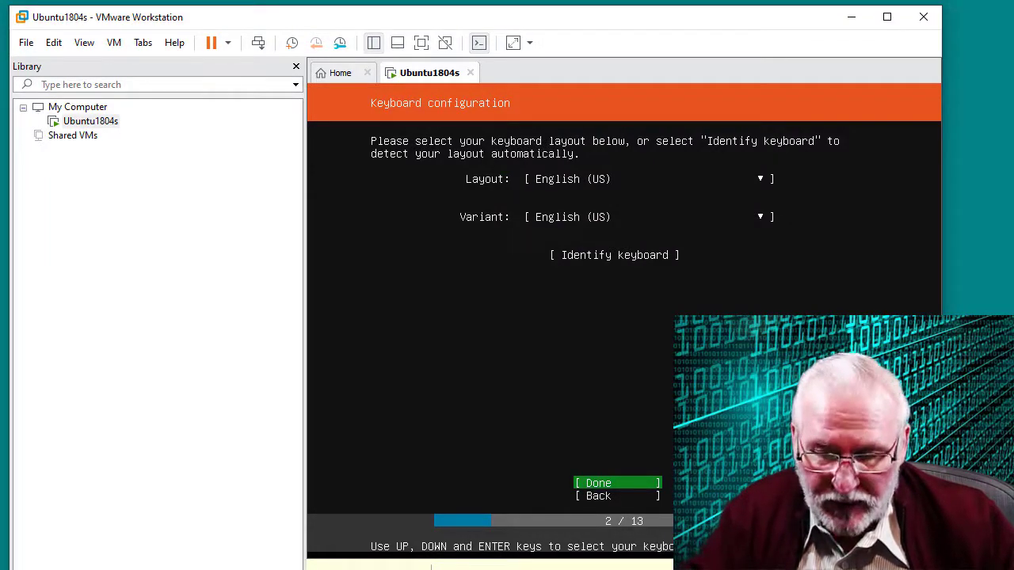
Keep English (US) for both keyboard layout and variant, then confirm with Done
key(Down)
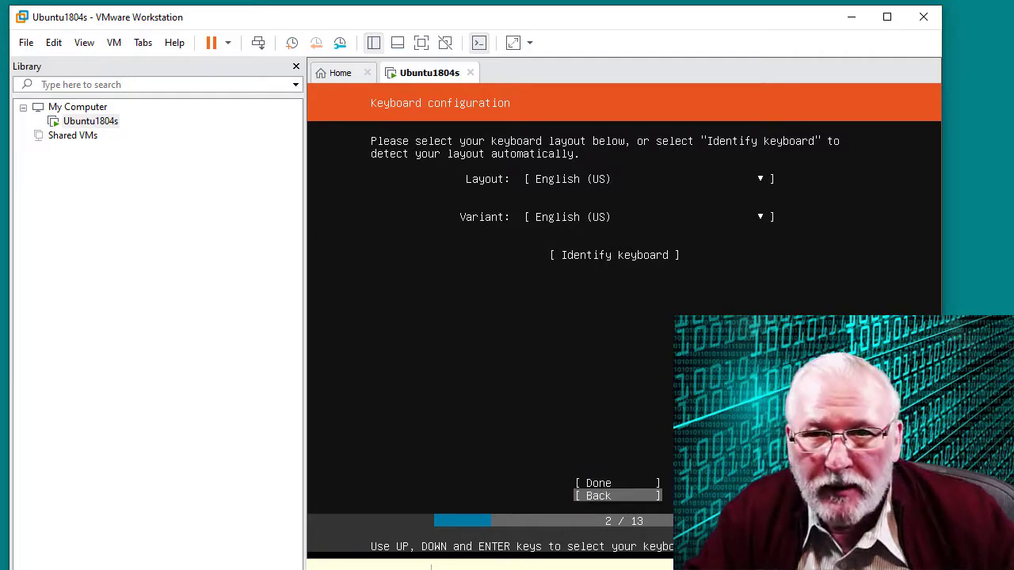
key(Tab)
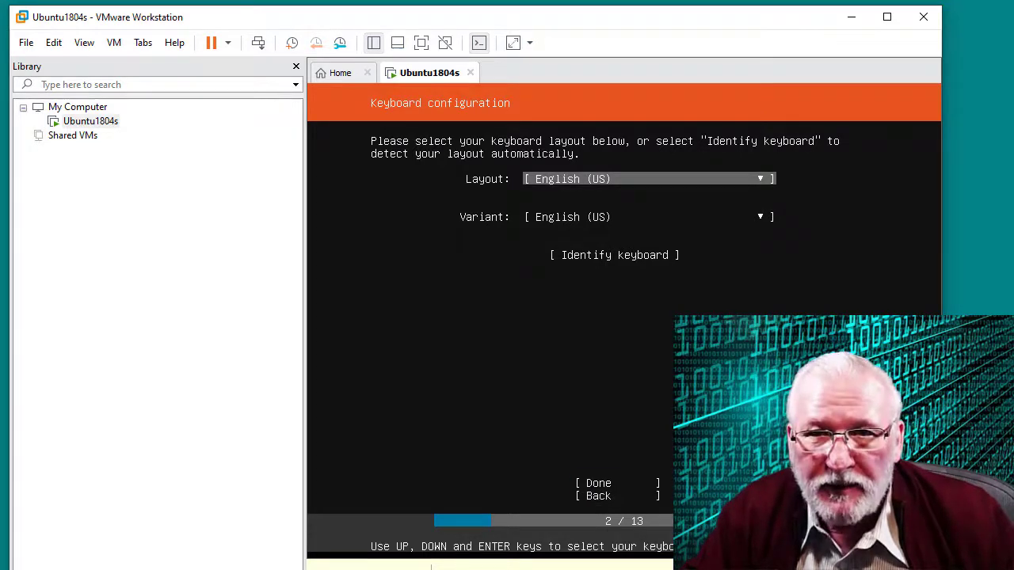
key(Tab)
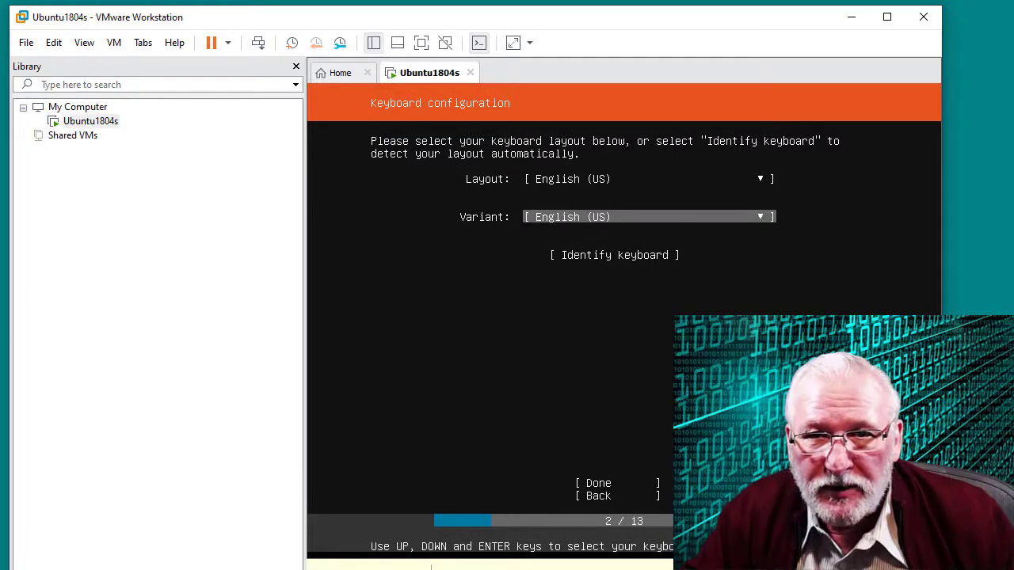
key(Tab)
key(Tab)
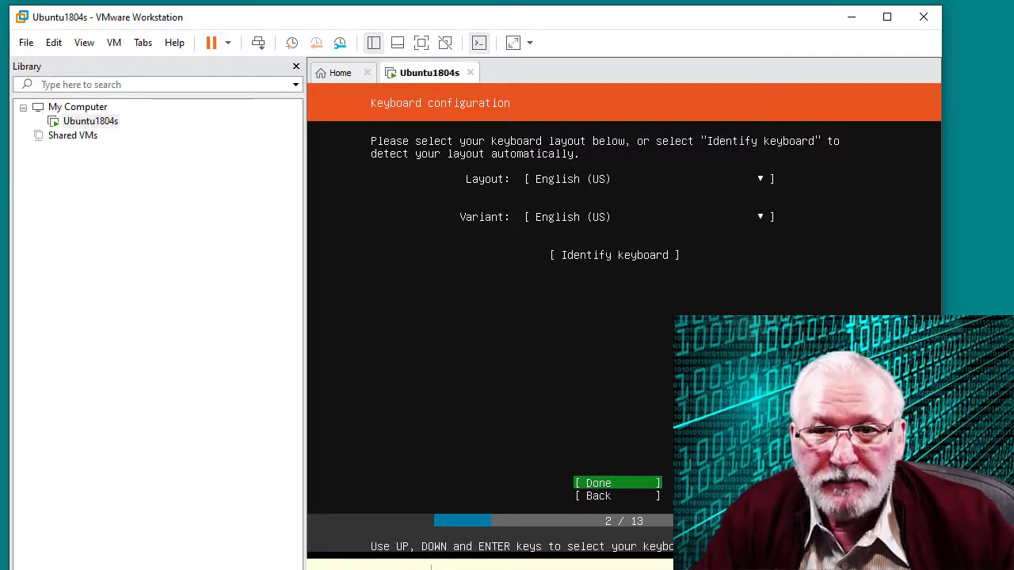
key(Return)
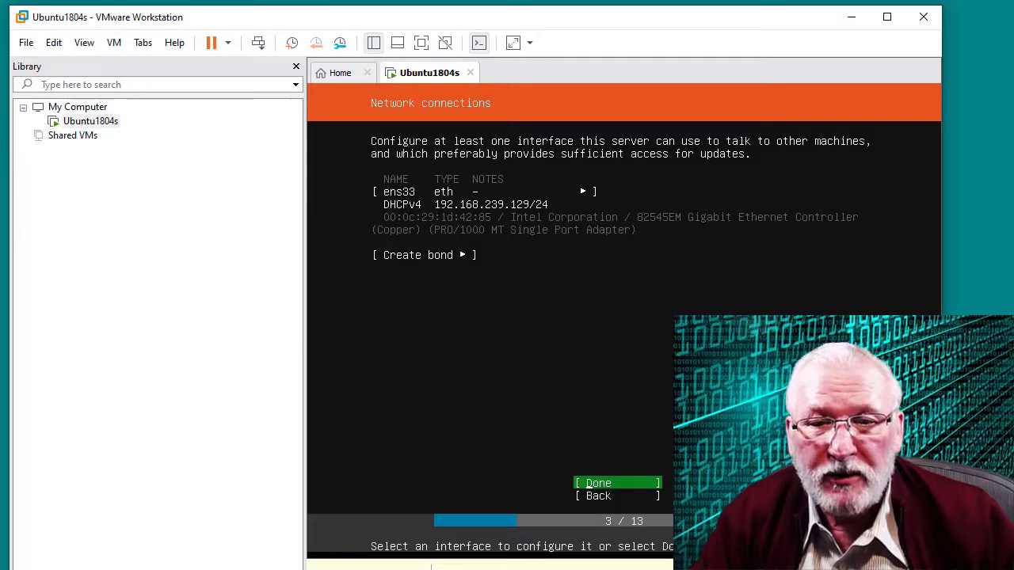
Accept ens33's DHCPv4 network settings and continue to Configure proxy
key(Return)
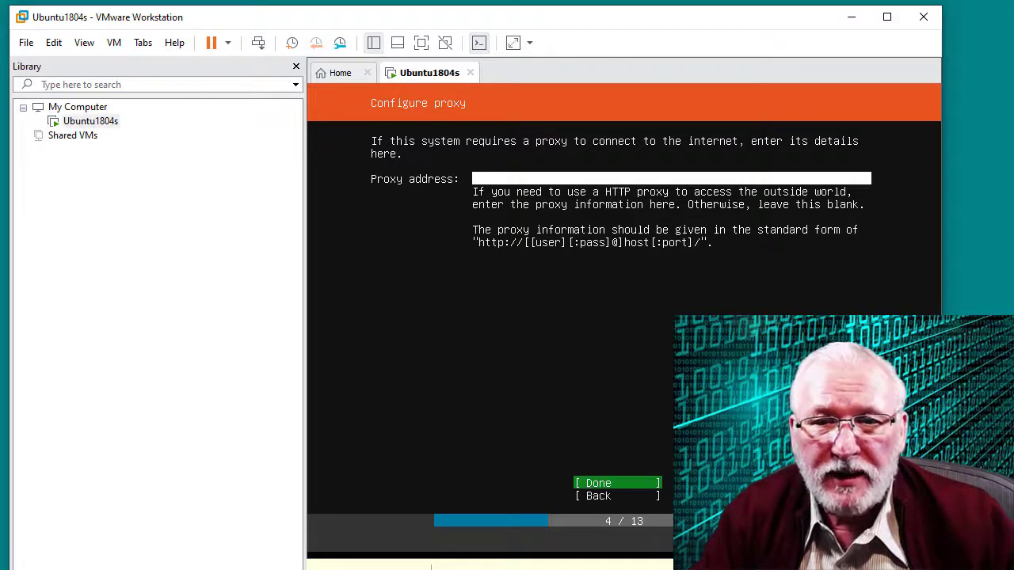
Leave the proxy address blank and continue to the archive mirror step
key(Return)
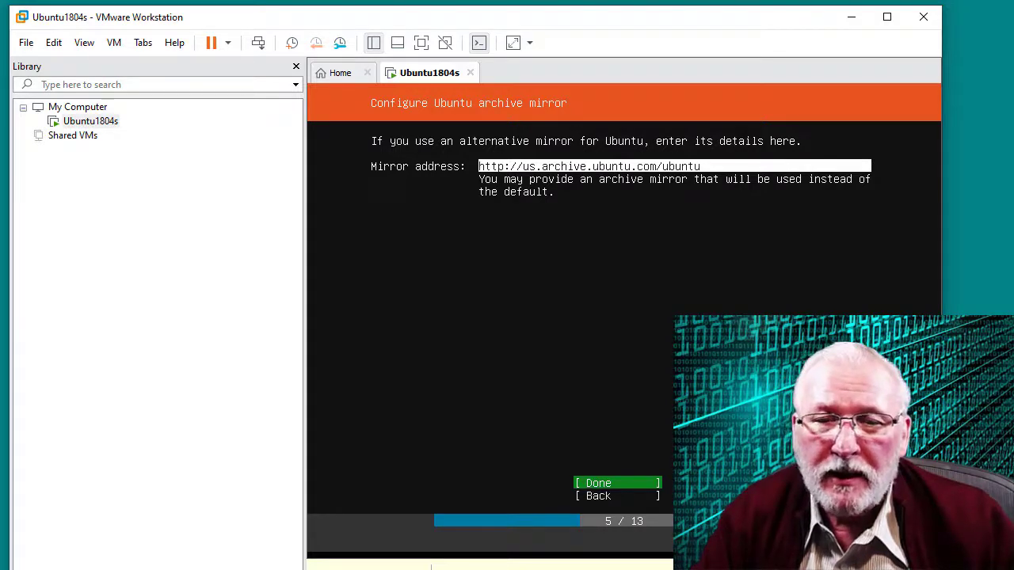
key(Return)
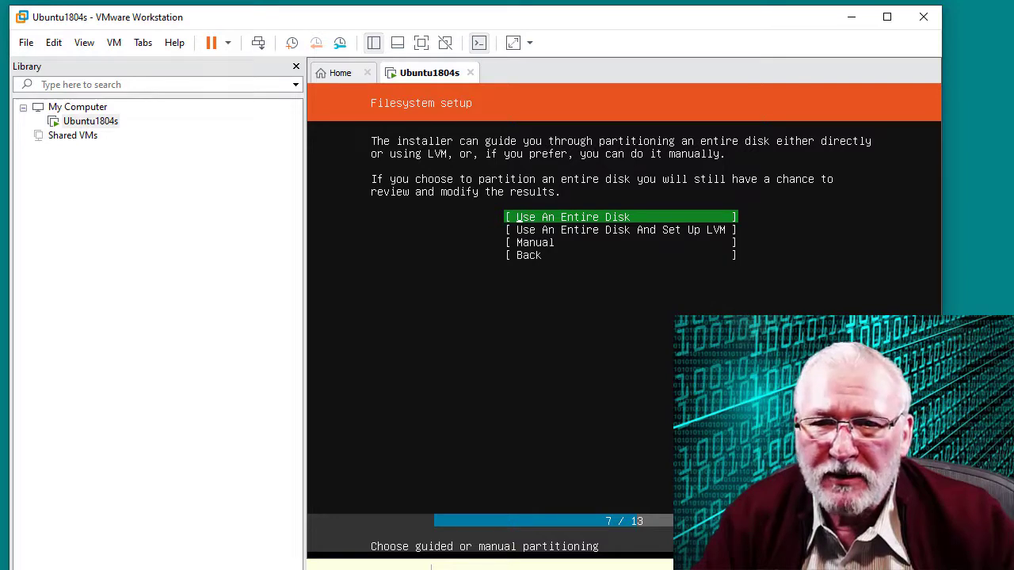
Use the entire 20 GB /dev/sda disk as one ext4 root partition and accept the summary
key(Return)
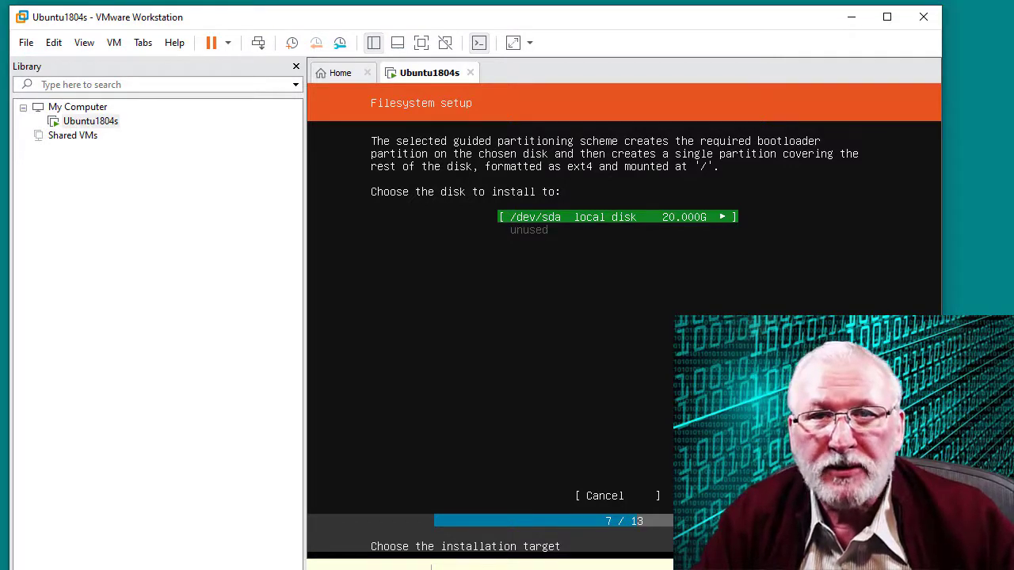
key(Return)
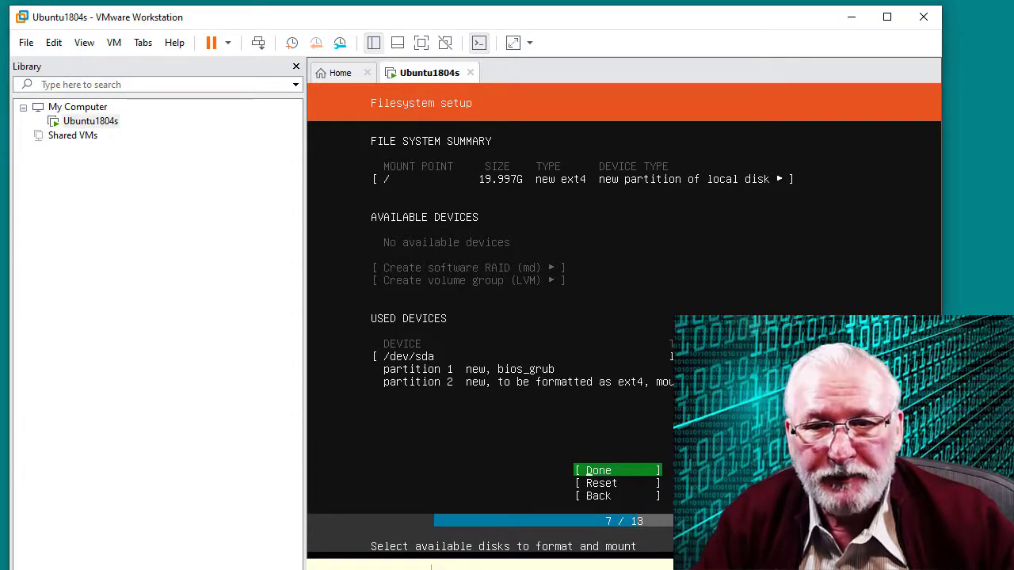
key(Return)
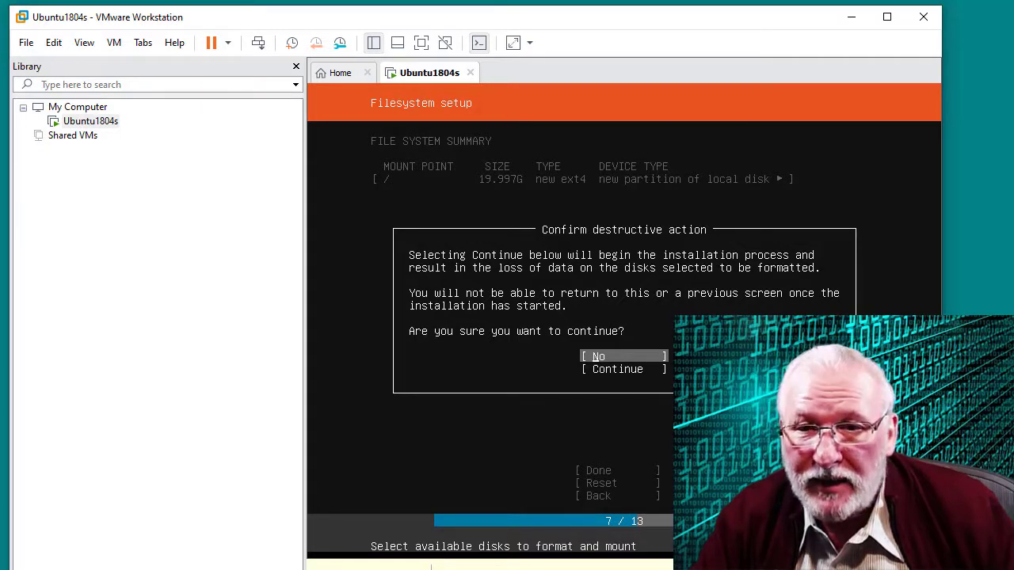
Choose Continue in the Confirm destructive action dialog to format the disk and install
key(Down)
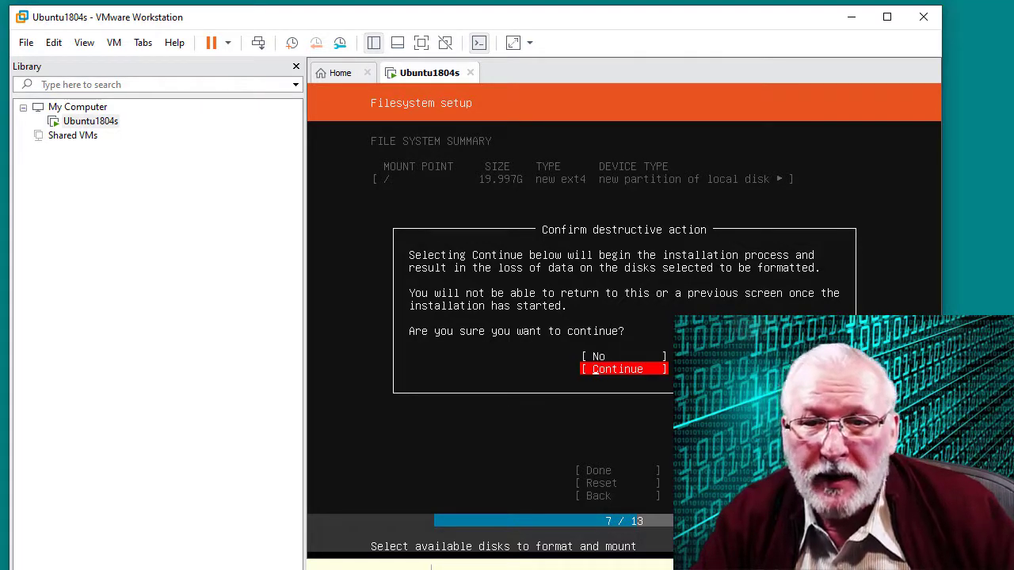
key(Return)
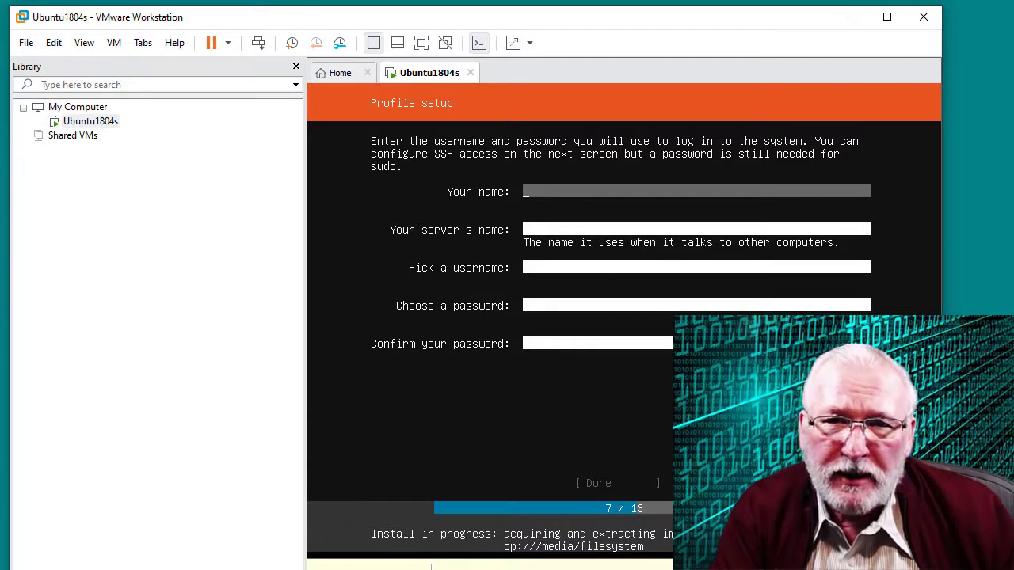
Fill in the profile with your name, server name ubuntu1804s, username and password twice, then submit
text(user1)
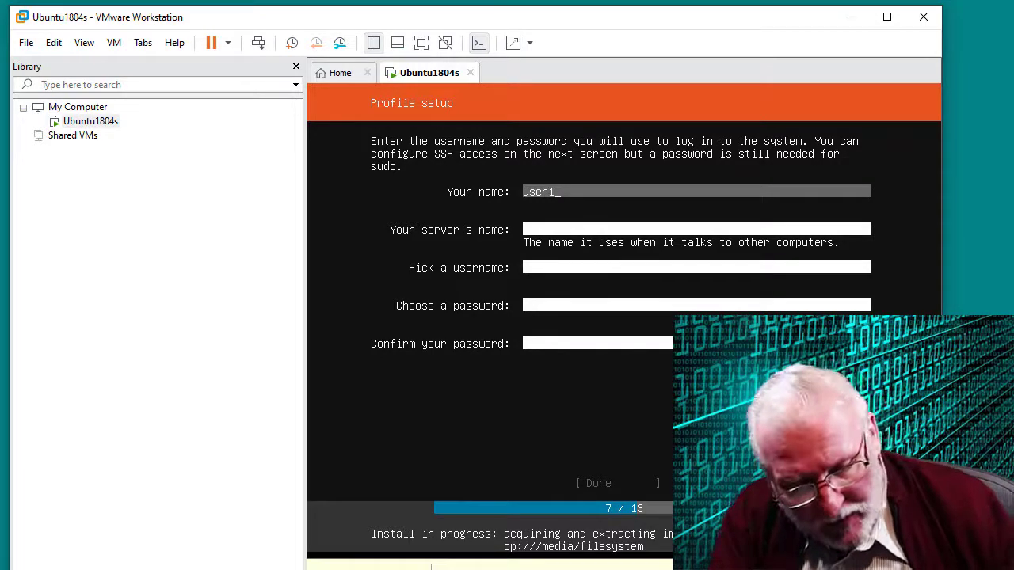
key(Tab)
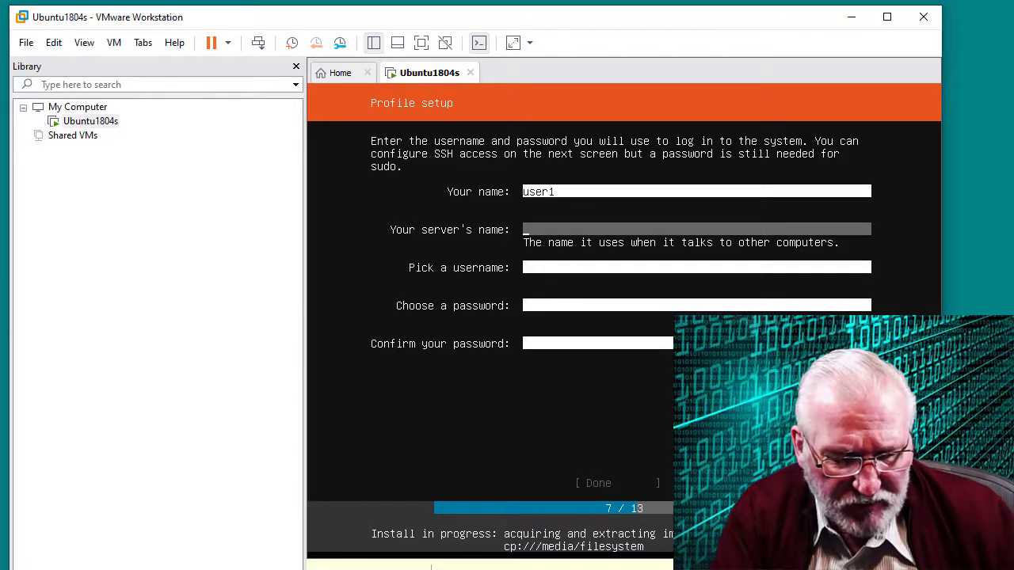
text(ubuntu)
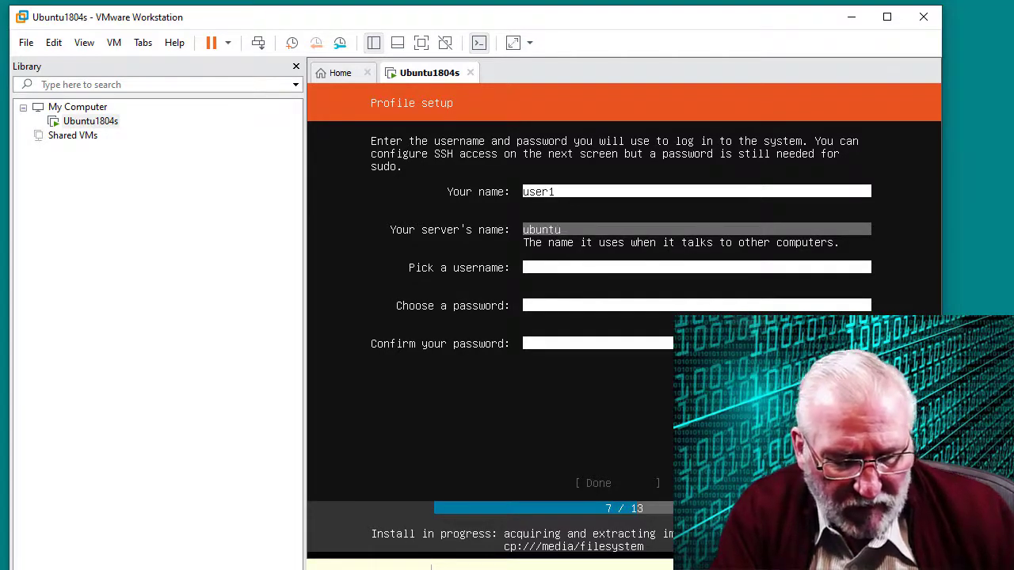
text(18)
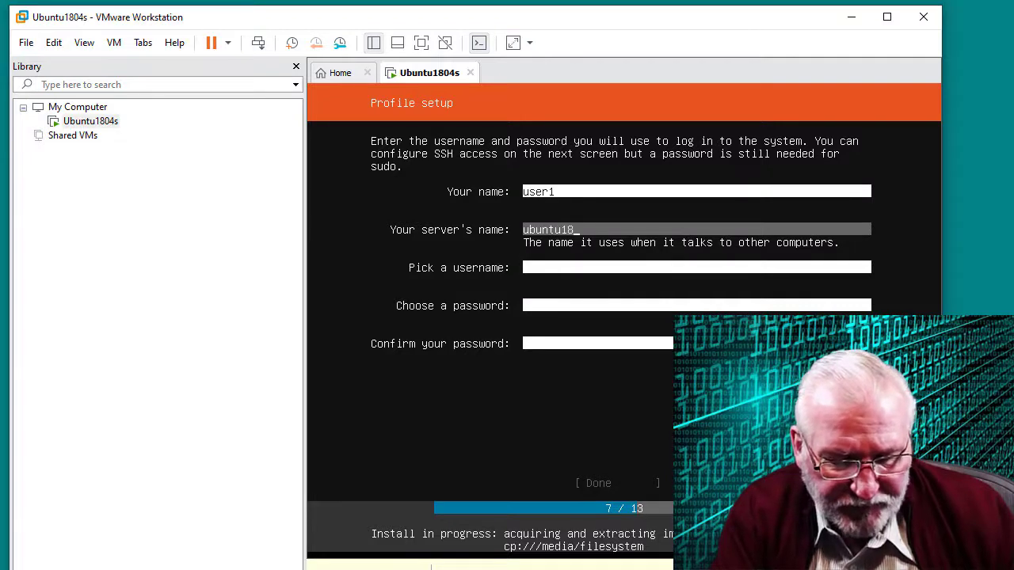
text(04s)
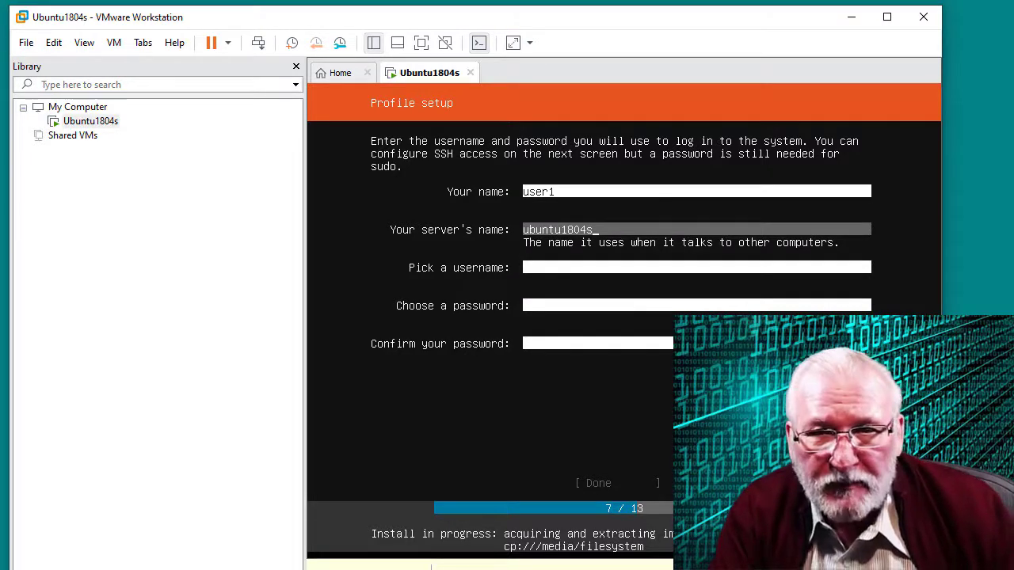
key(Tab)
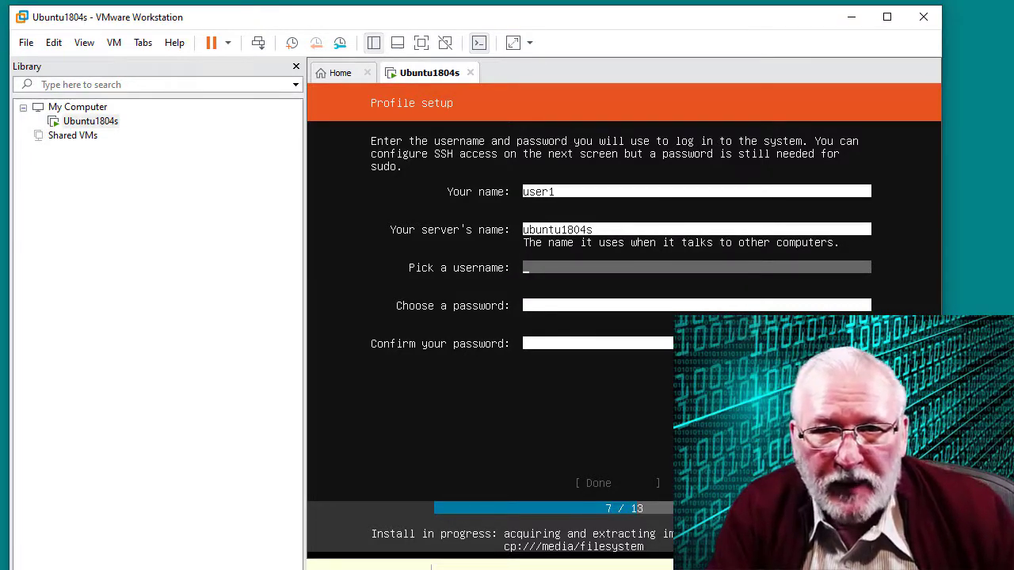
text(user1)
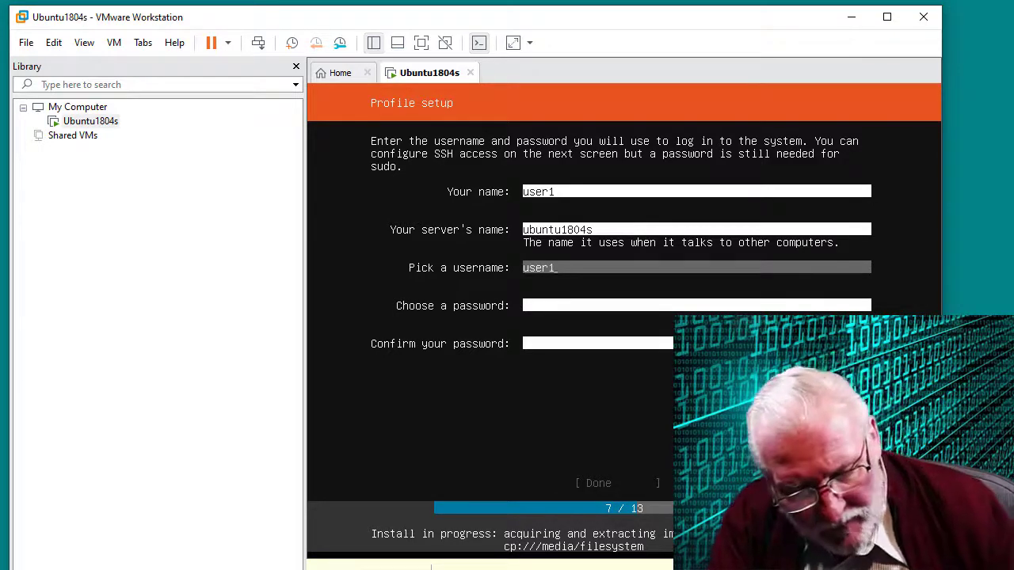
key(Tab)
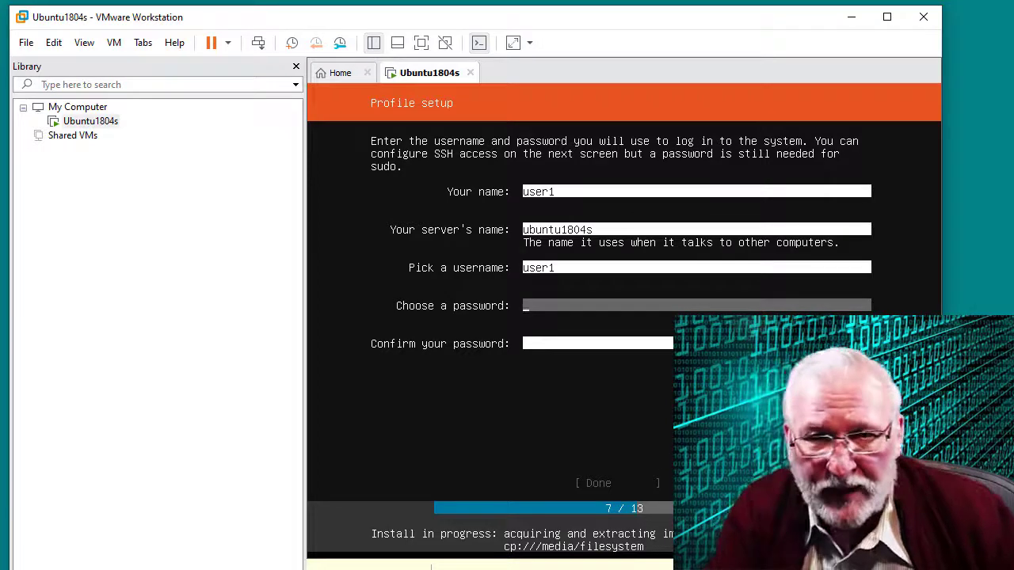
text(********)
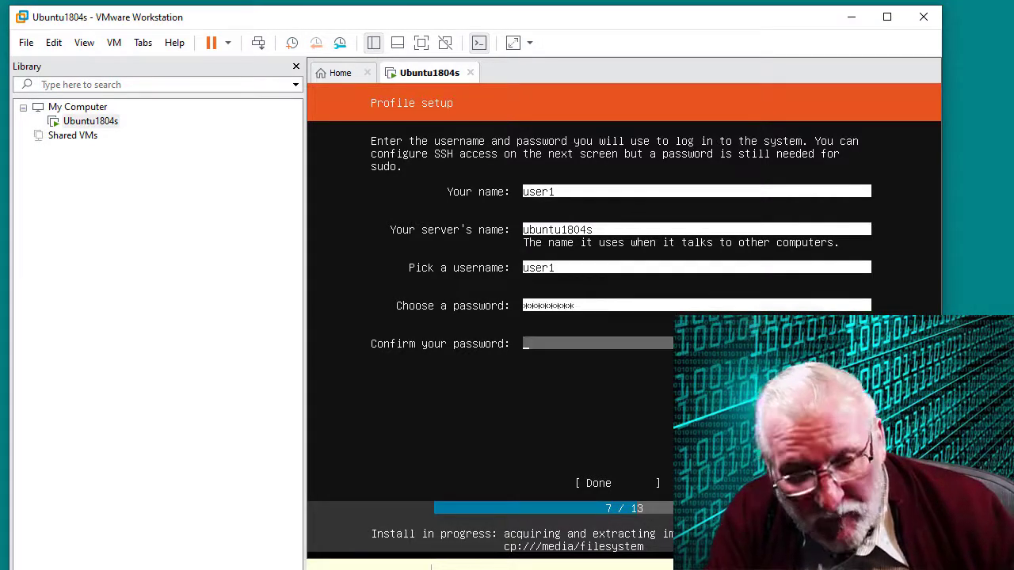
key(Tab)
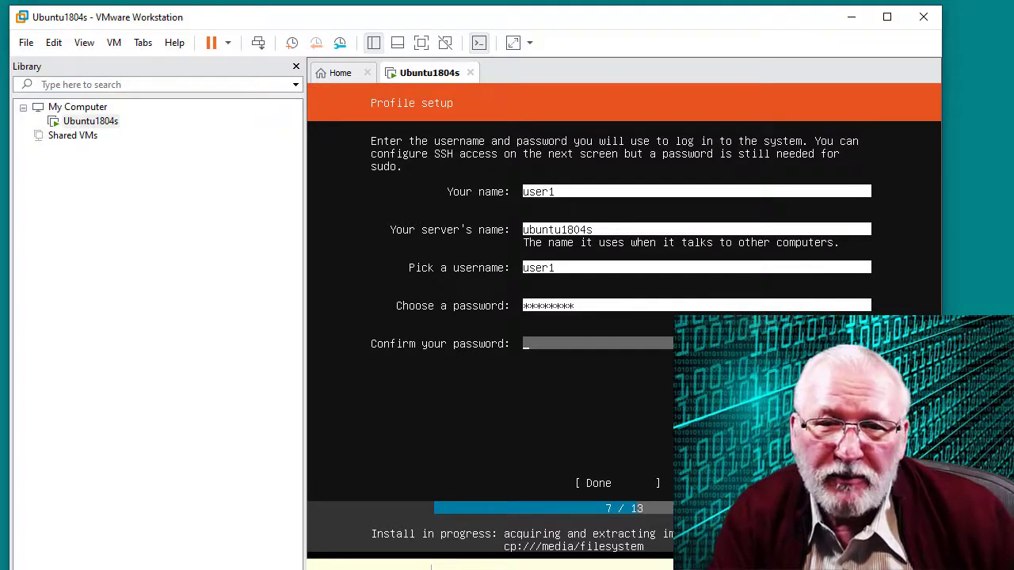
text(*******)
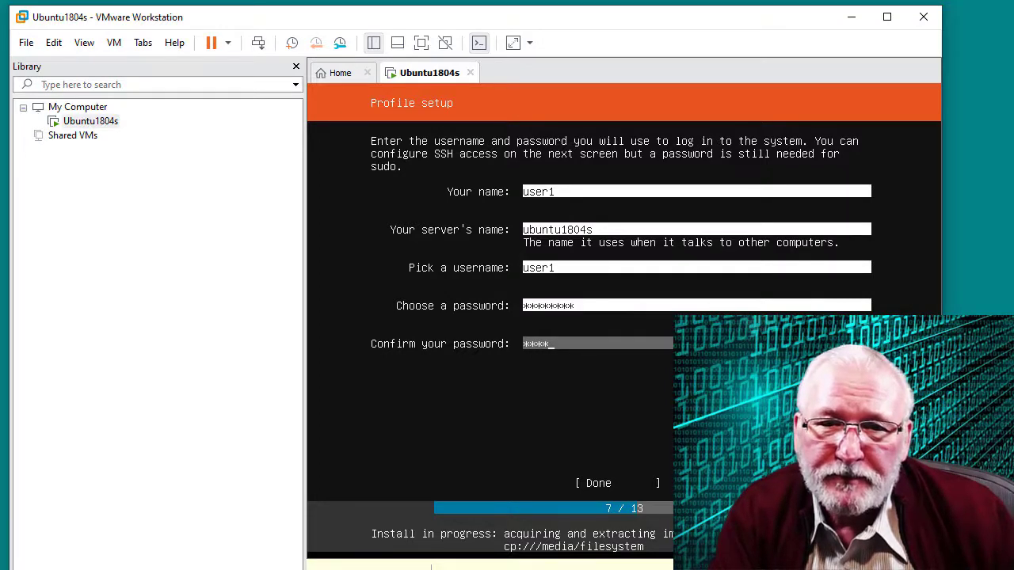
text(*)
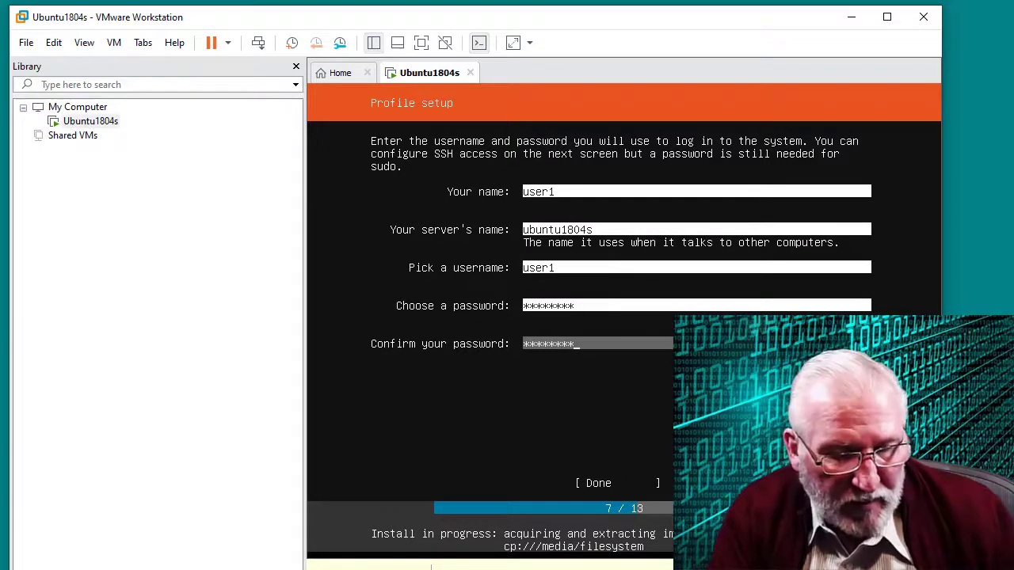
key(Tab)
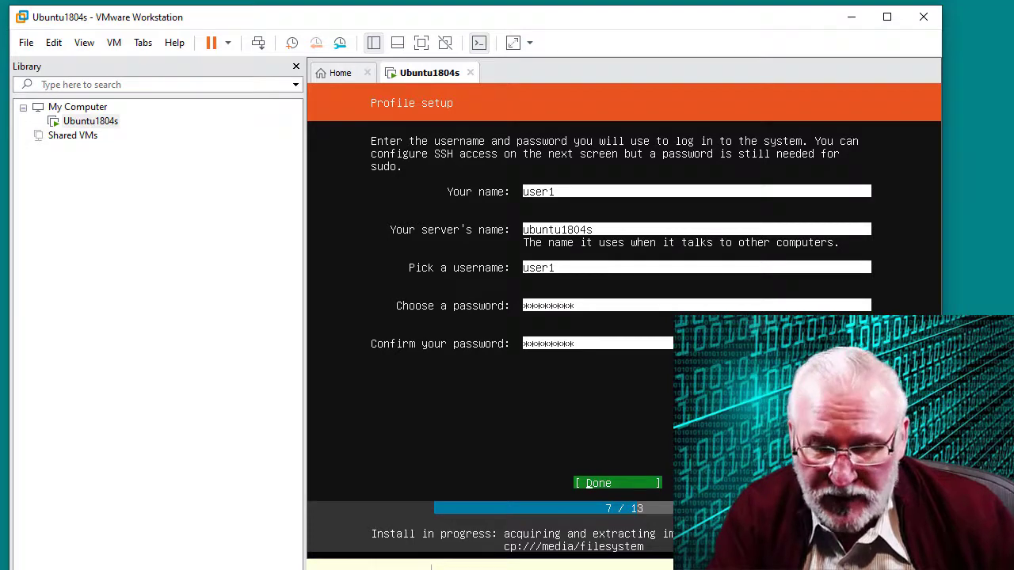
key(Return)
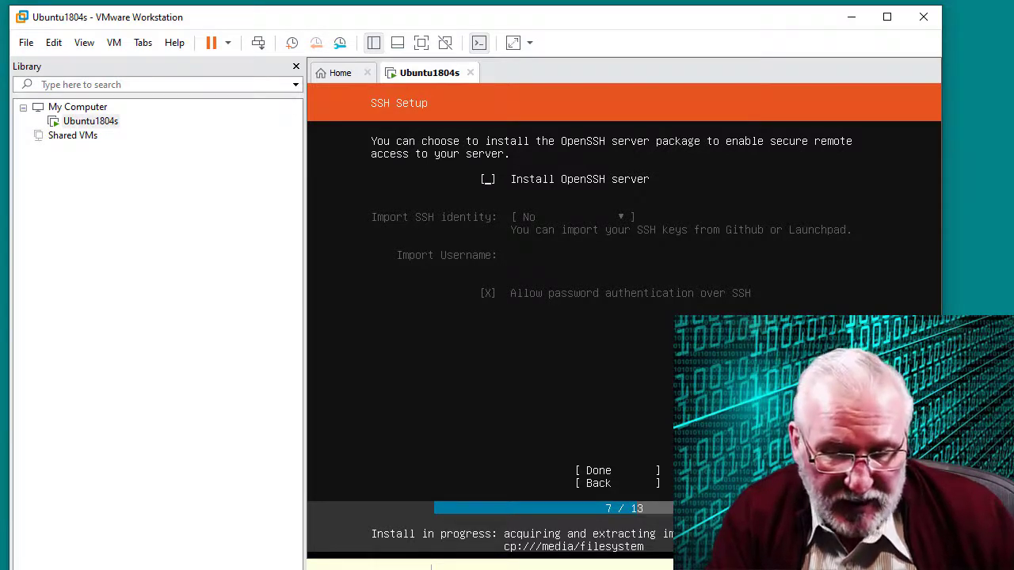
Tick Install OpenSSH server on the SSH Setup screen
key(space)
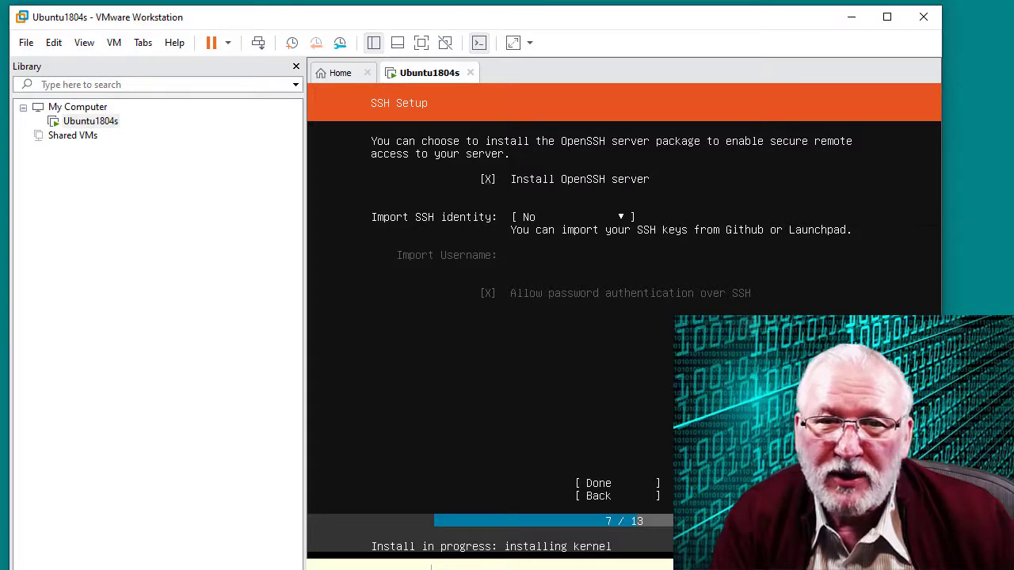
Keep Install OpenSSH server ticked, leave Import SSH identity at No, and select Done
key(space)
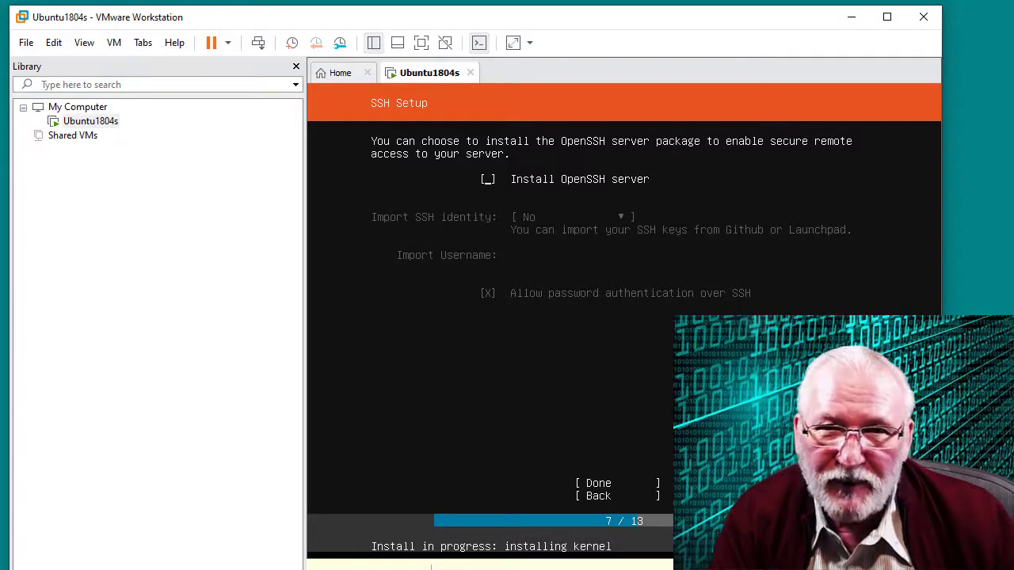
key(space)
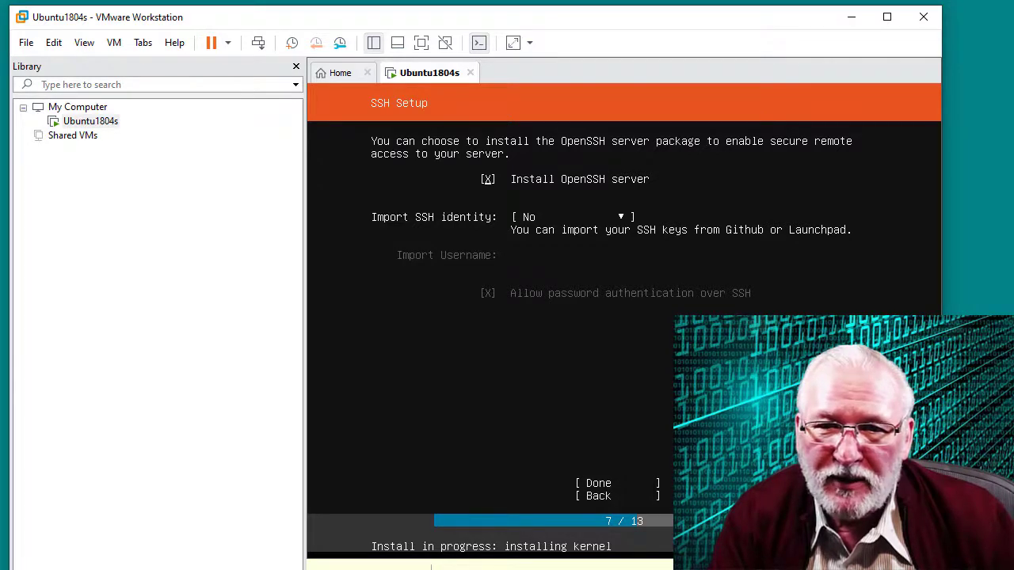
key(Tab)
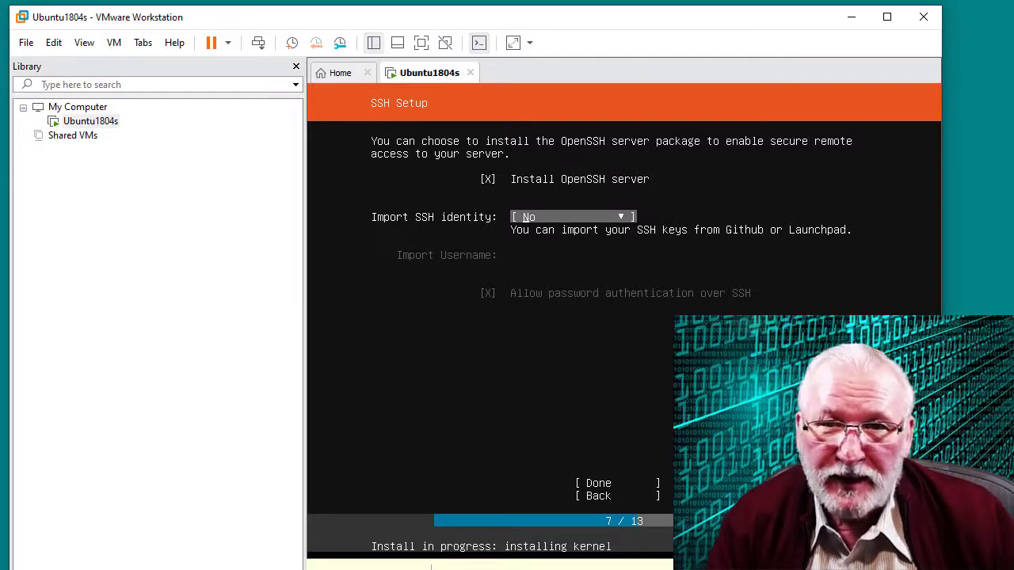
click(597, 483)
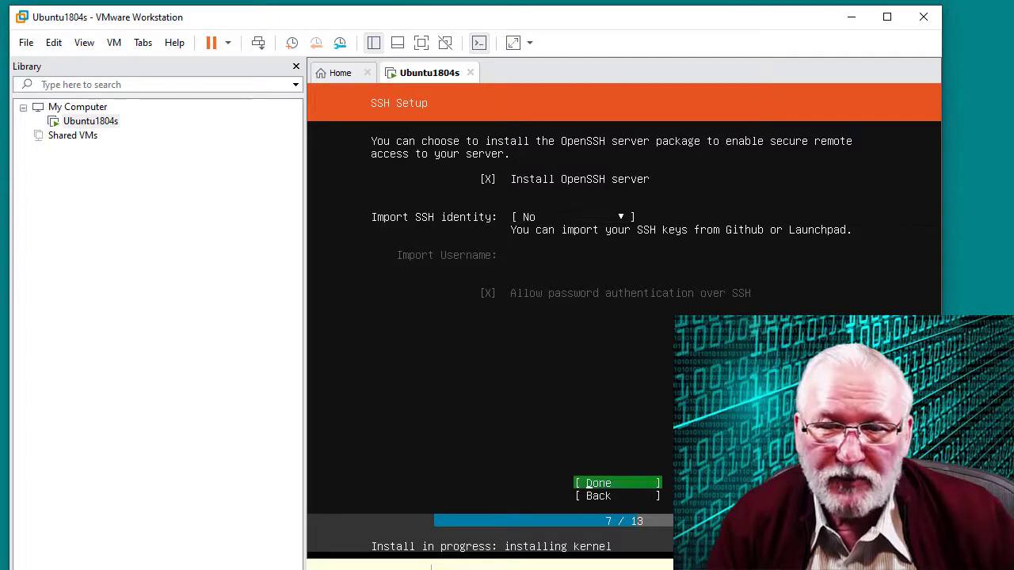
key(Return)
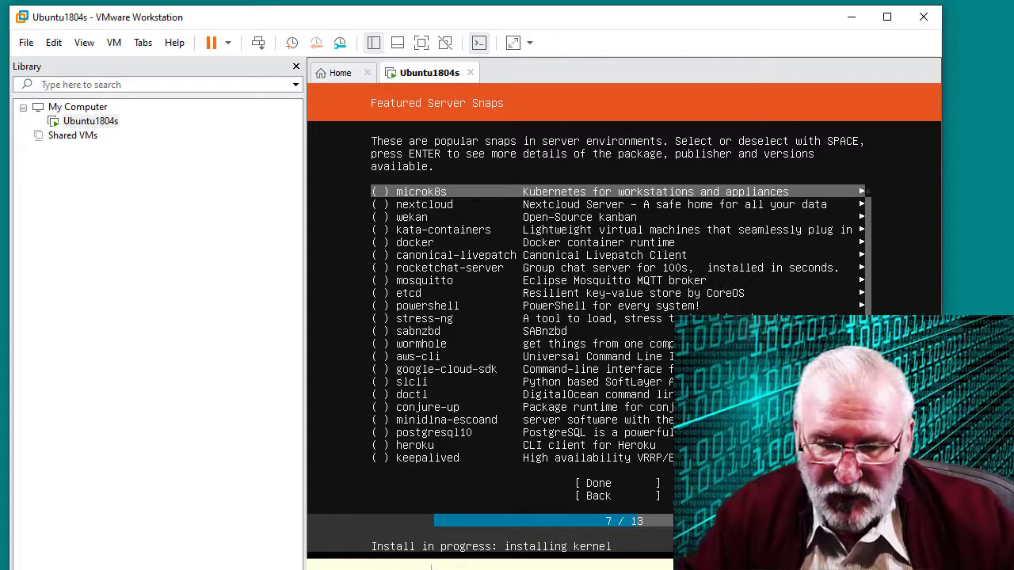
Leave every featured snap, including wekan, unticked and confirm Done to start installing
key(Down)
key(Down)
key(Down)
key(Down)
key(Up)
key(Up)
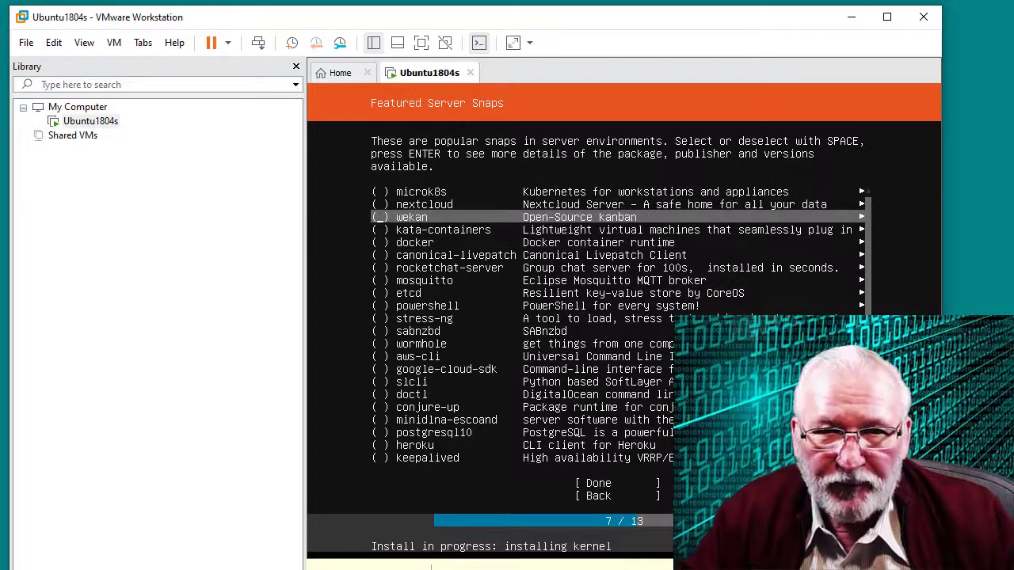
key(space)
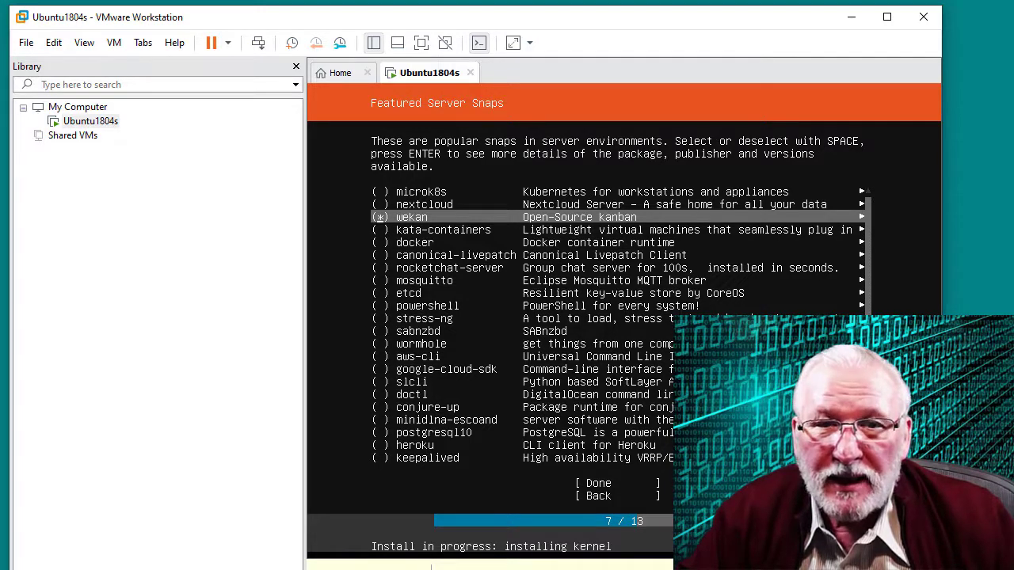
key(space)
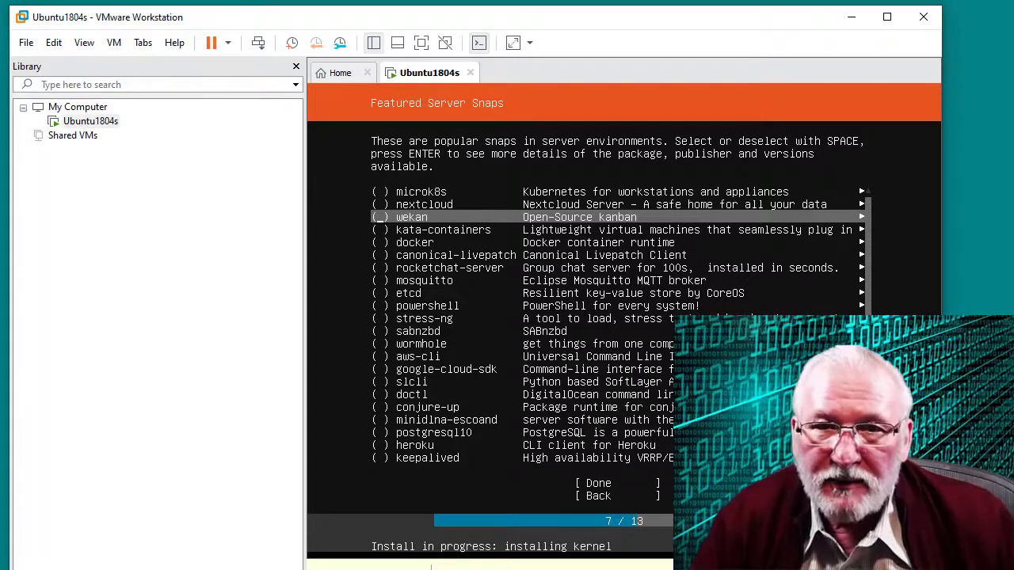
key(Tab)
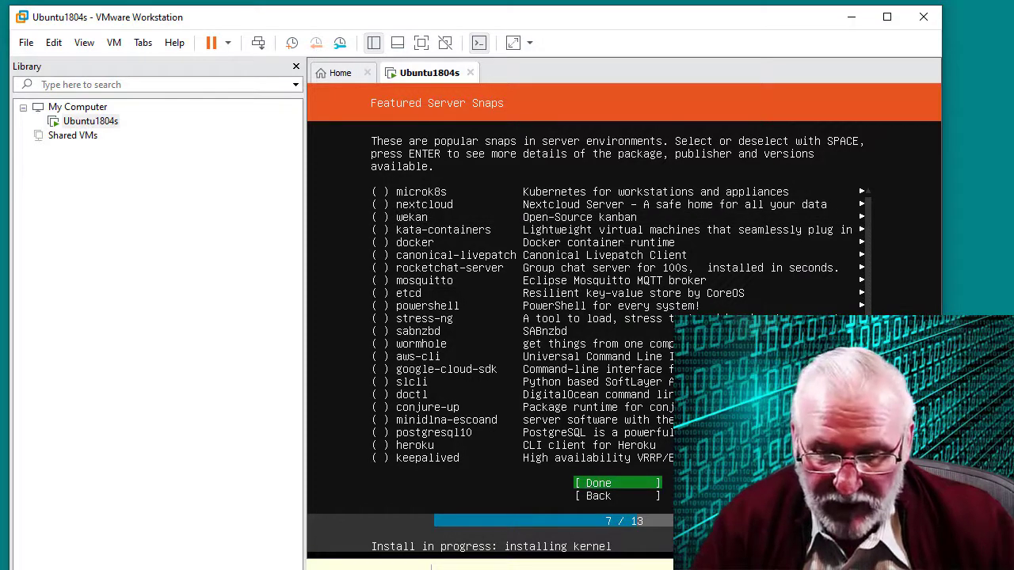
key(Return)
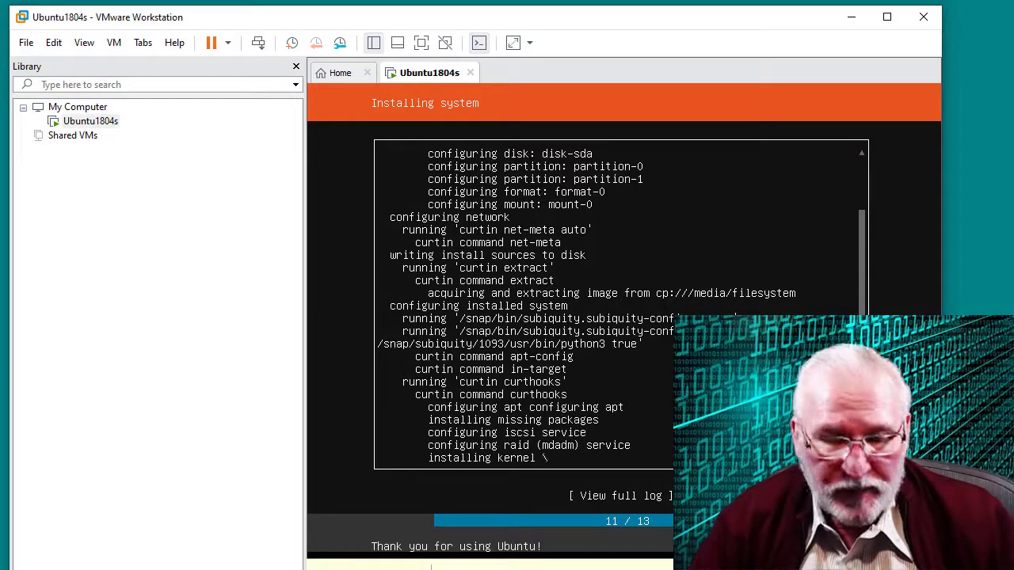
Move focus to View full log while the installation progresses
key(Tab)
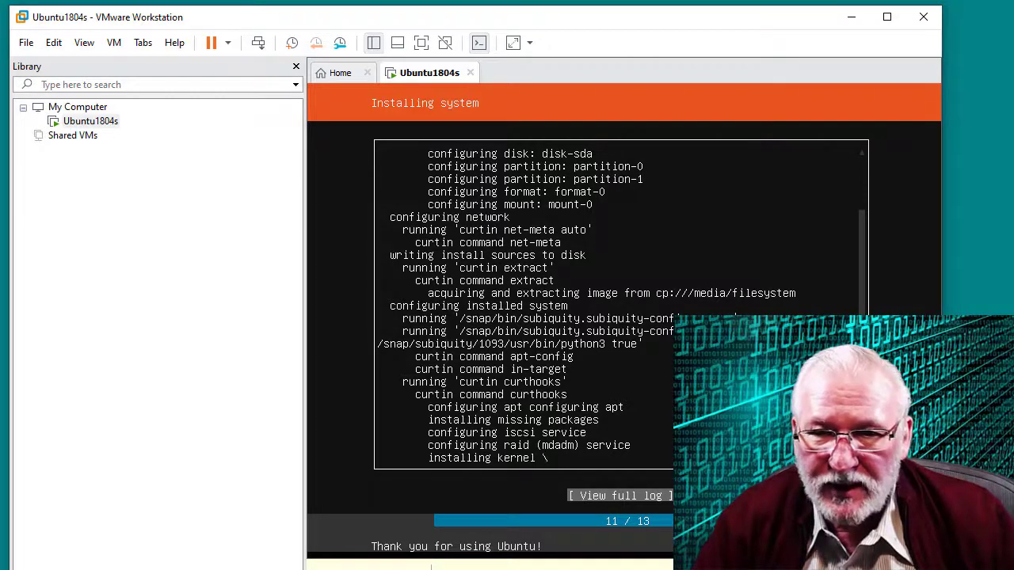
Open the full installer output log, review it, and close it
key(Return)
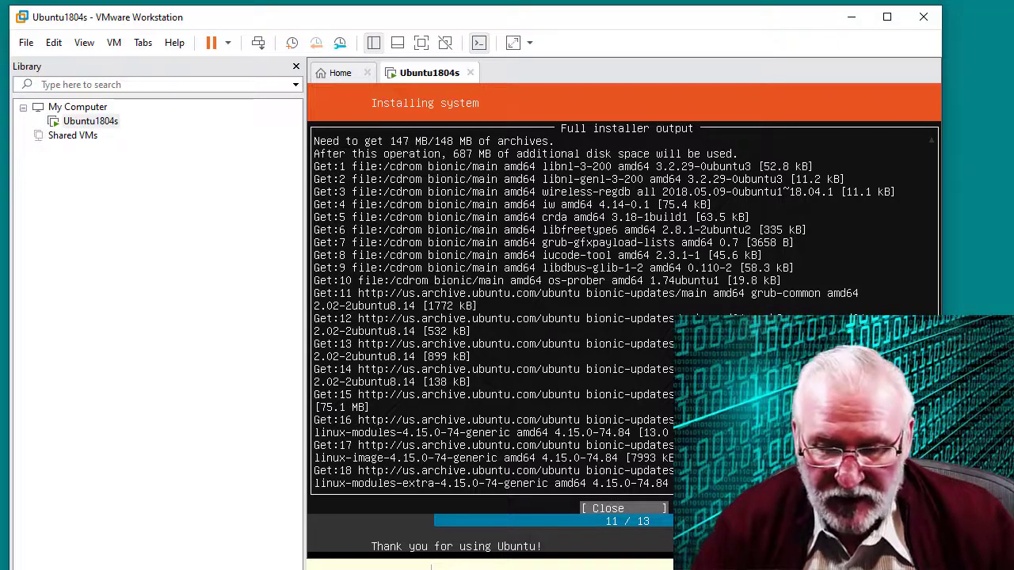
key(Return)
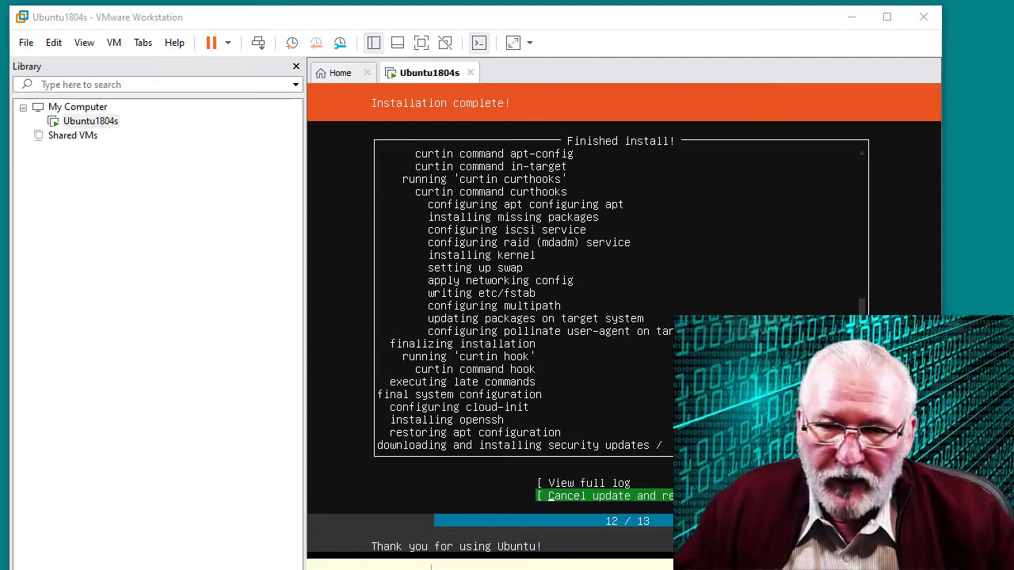
Open and close the full installer log twice while security updates finish
click(687, 485)
key(Up)
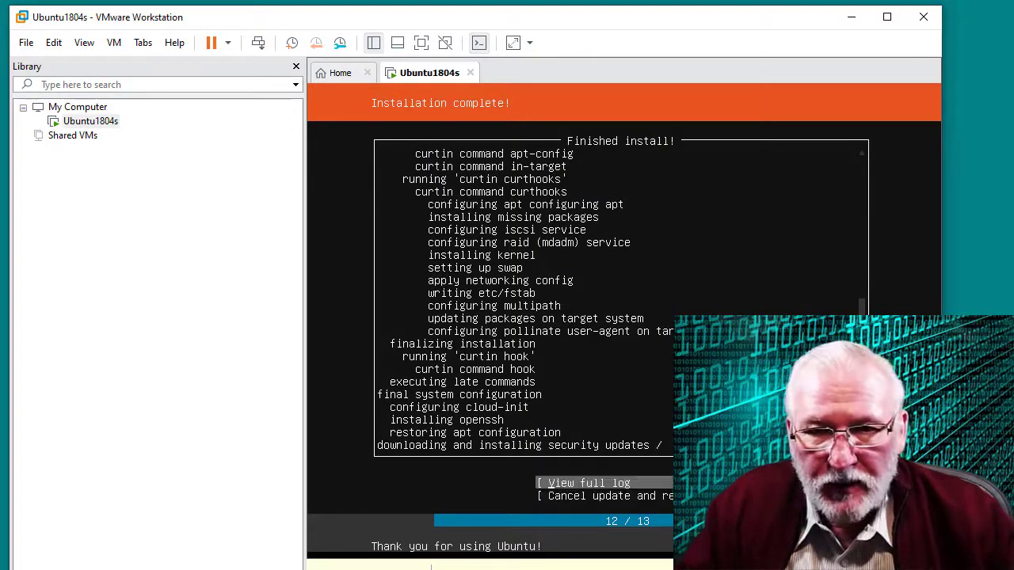
key(Return)
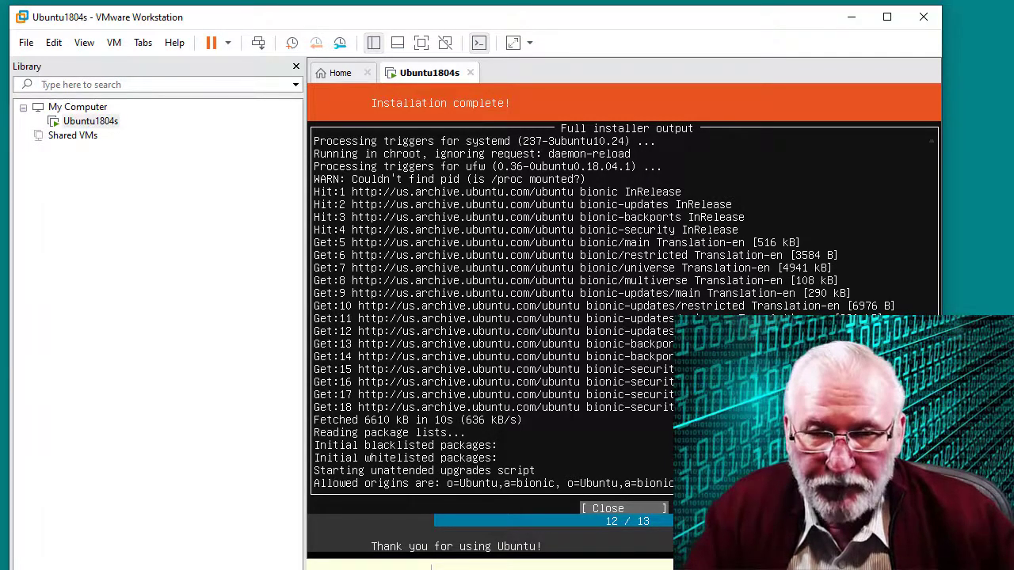
key(Return)
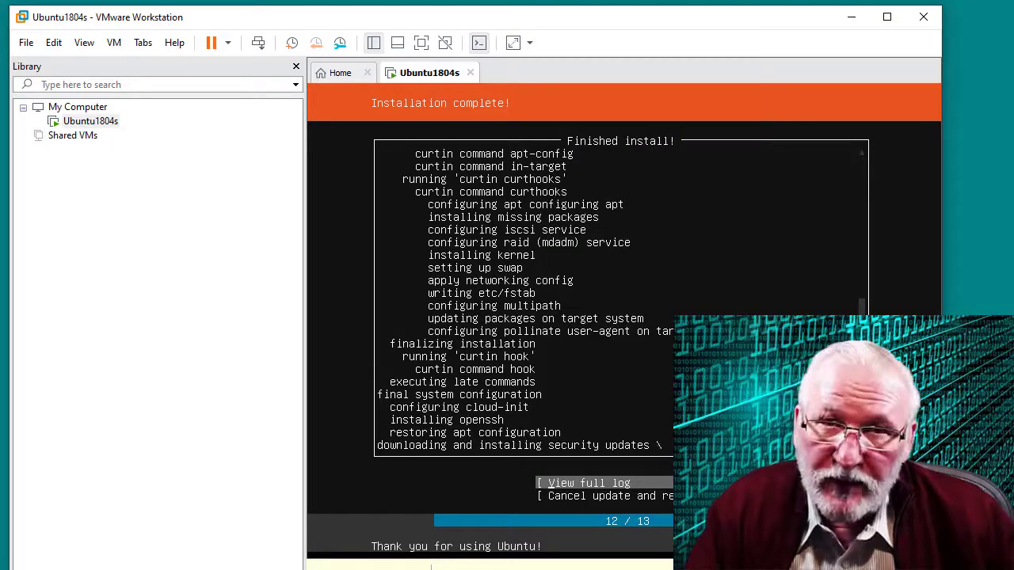
key(Return)
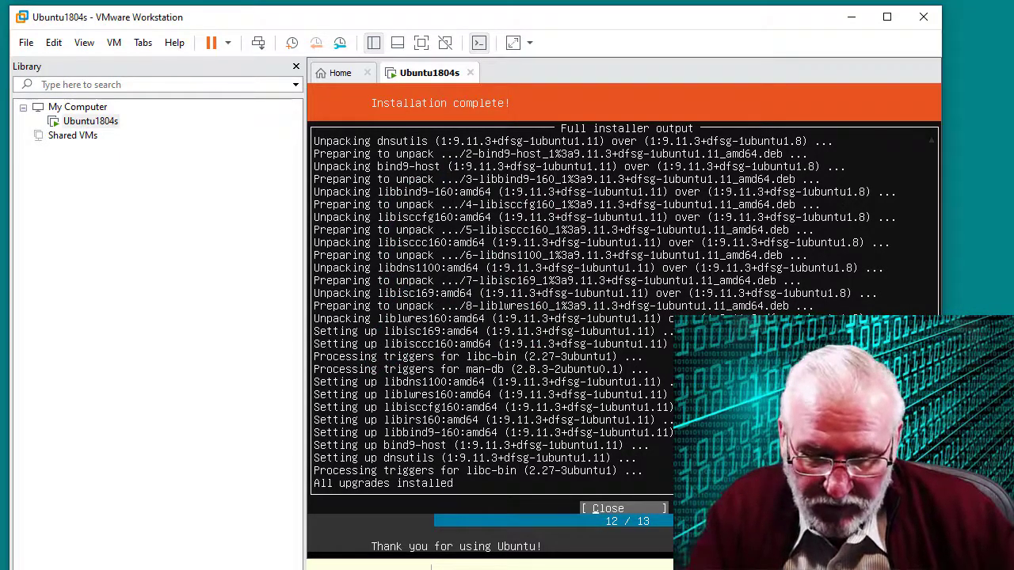
key(Return)
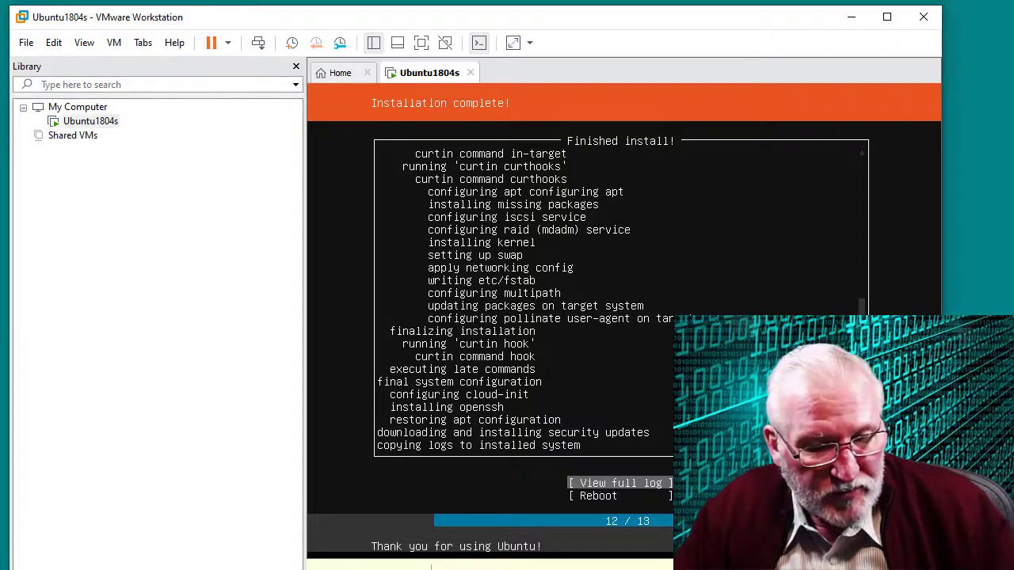
Reboot the server and confirm the remove-installation-medium prompt to start from disk
key(Down)
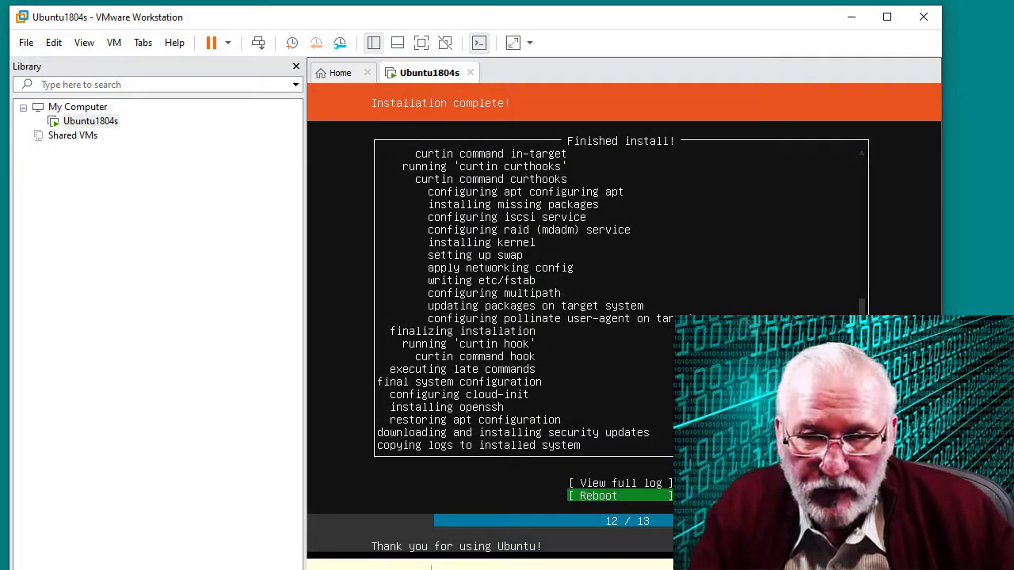
key(Return)
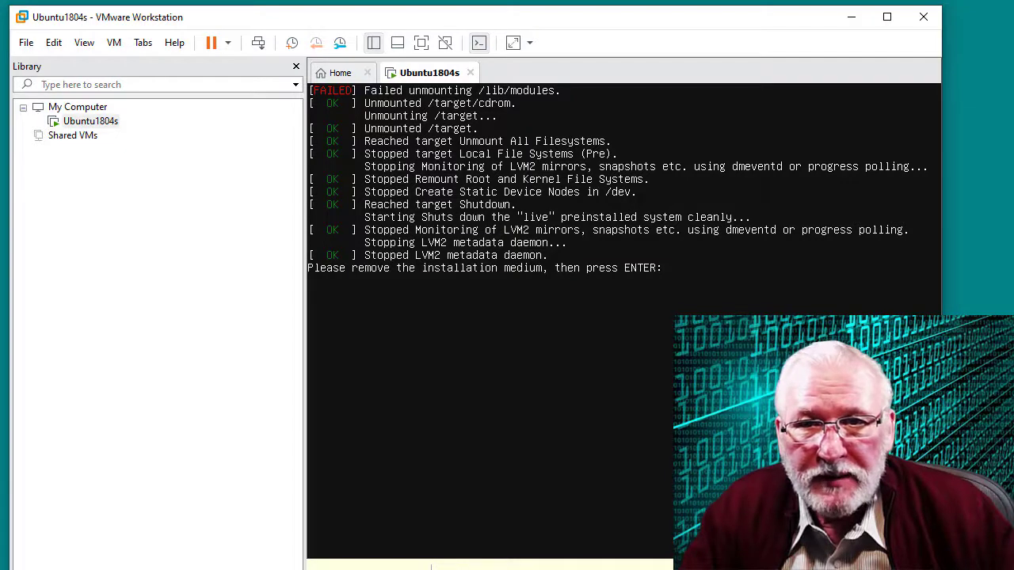
key(Return)
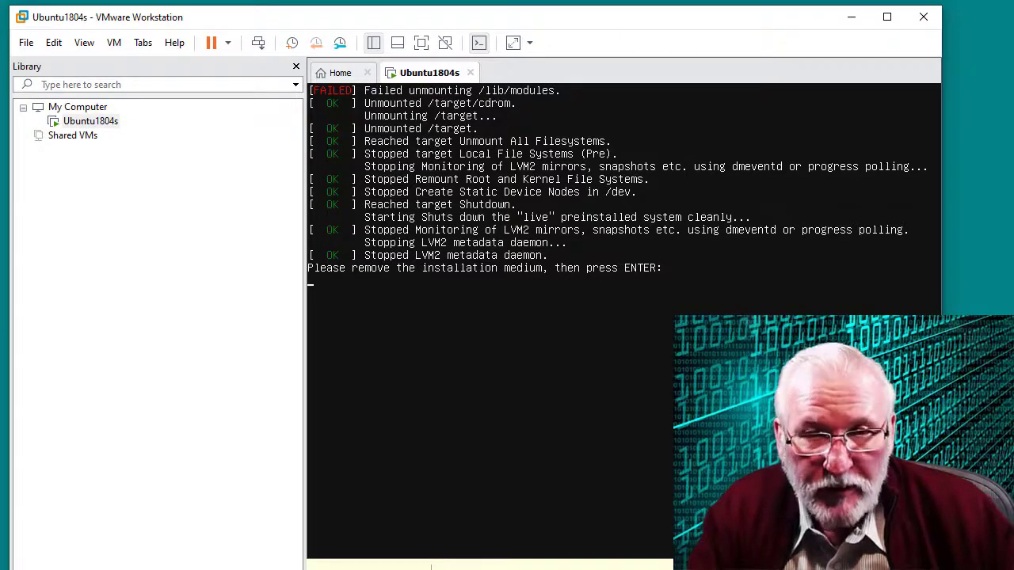
key(Return)
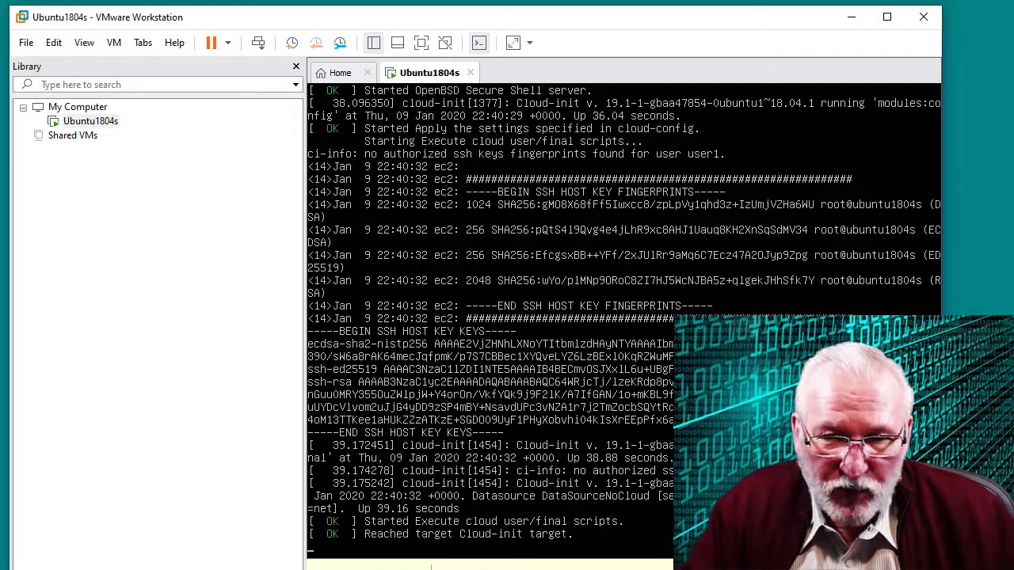
Log in at the tty1 console as user1 with the account password
key(Return)
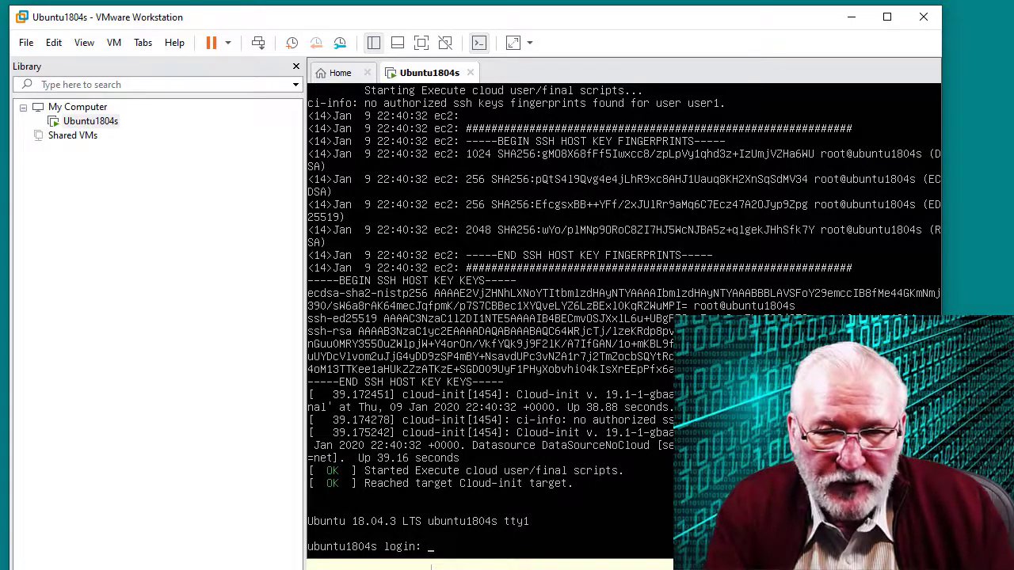
text(user1)
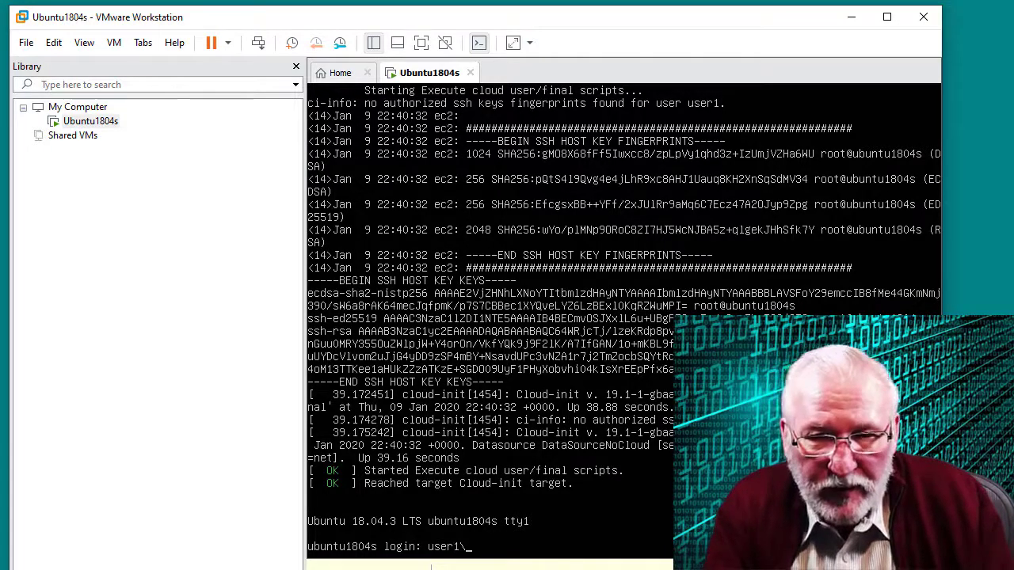
key(Return)
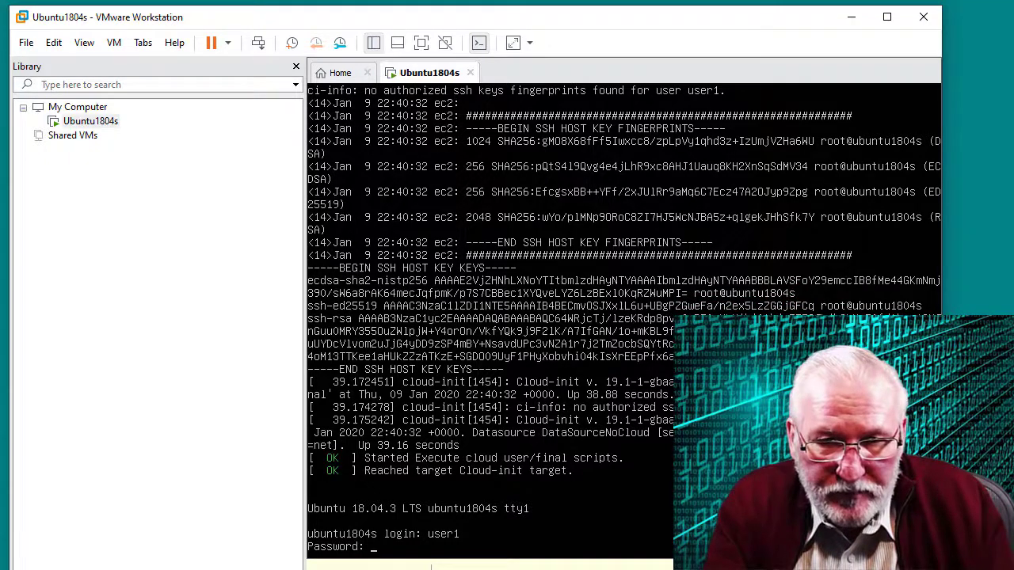
key(Return)
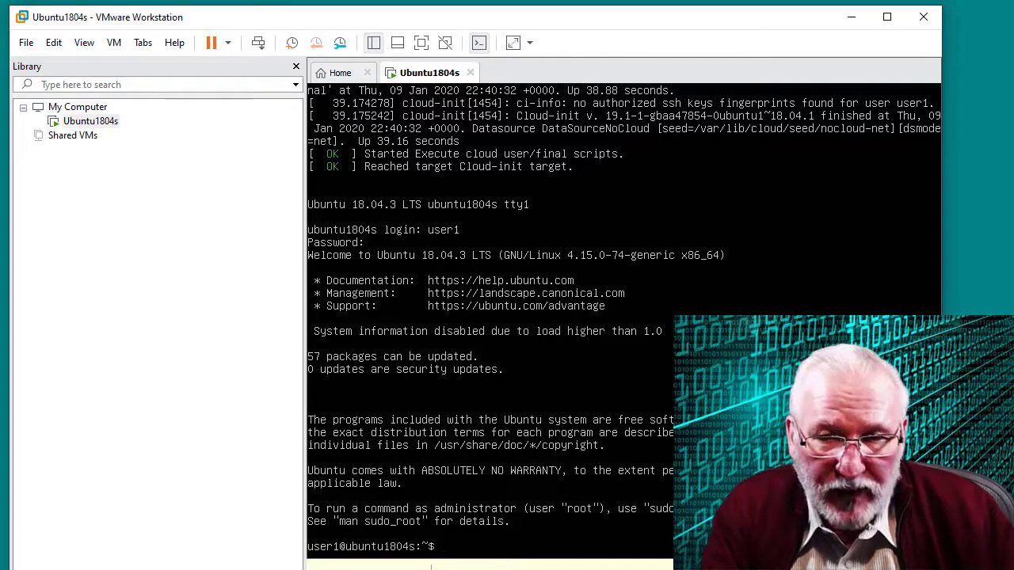
Run sudo apt update && sudo apt upgrade, confirm with y, then run sudo apt install tasksel
text(sudo)
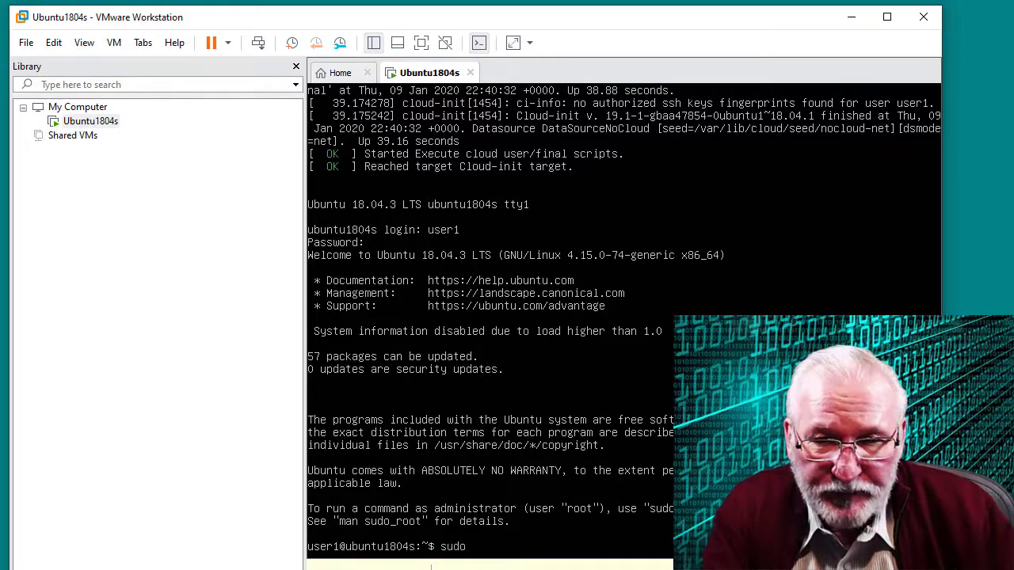
text( apt update && sudo apt upgrade)
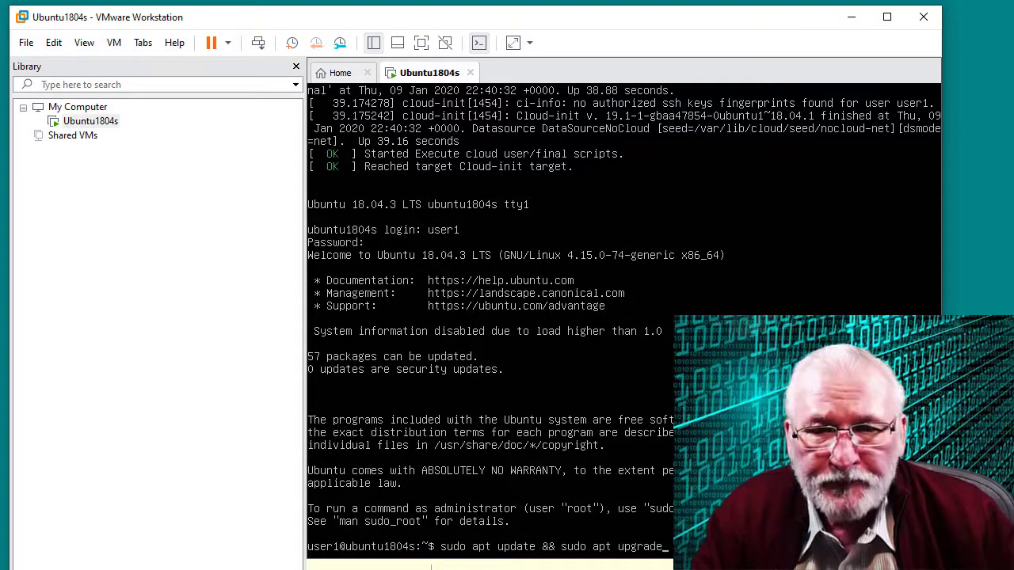
key(Return)
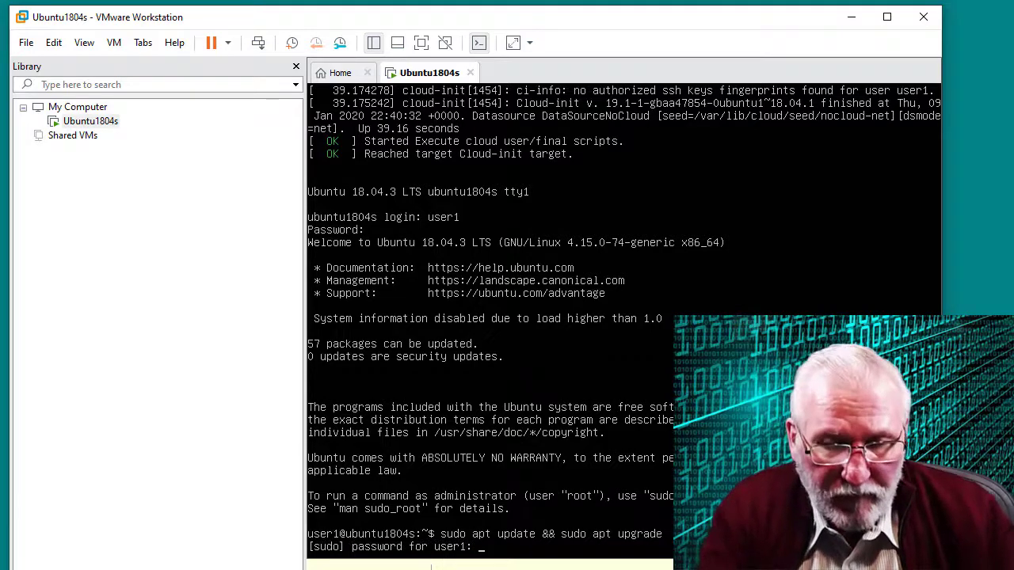
key(Return)
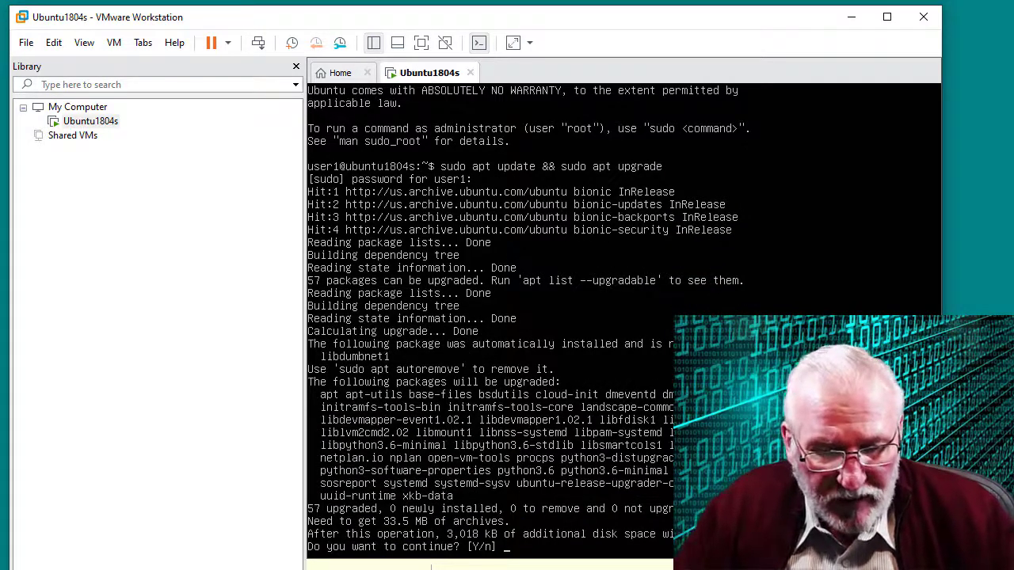
text(y)
key(Return)
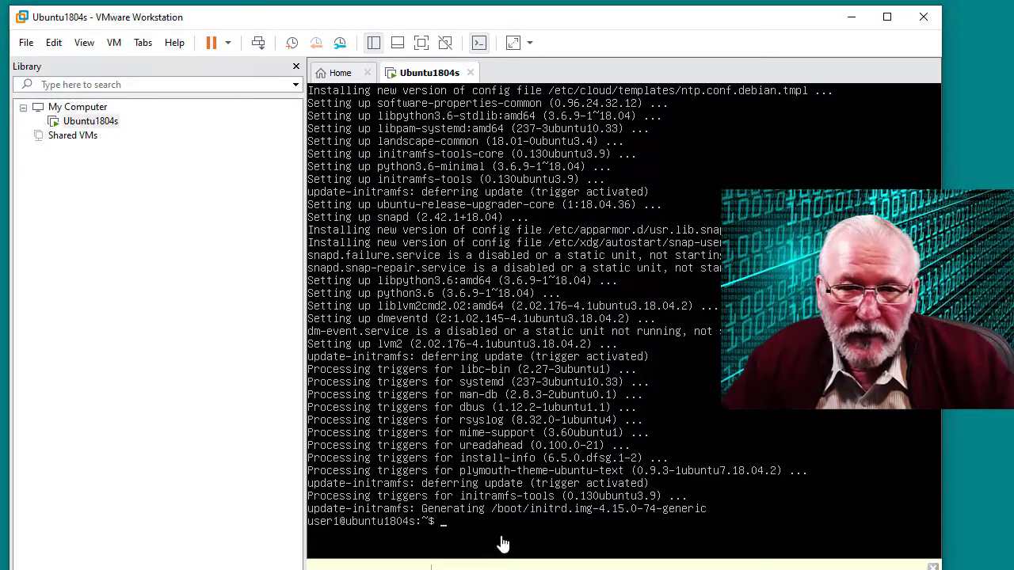
text(sudo apt)
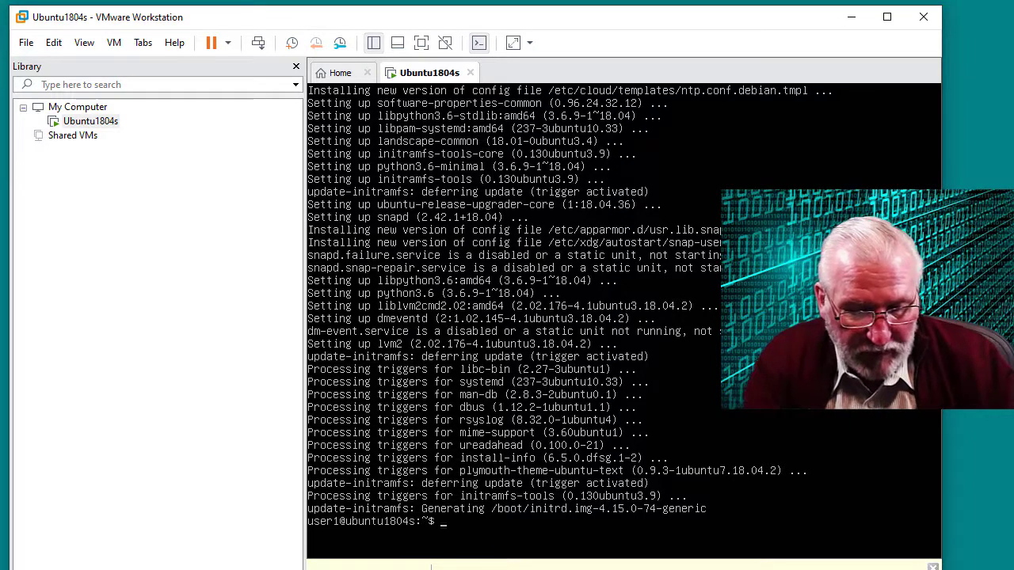
text( install t)
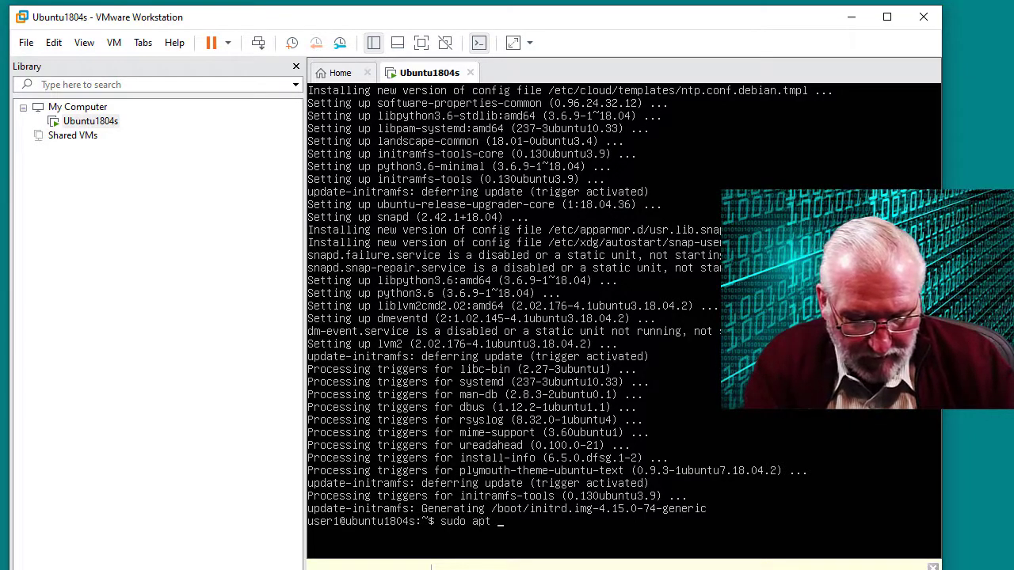
text(as)
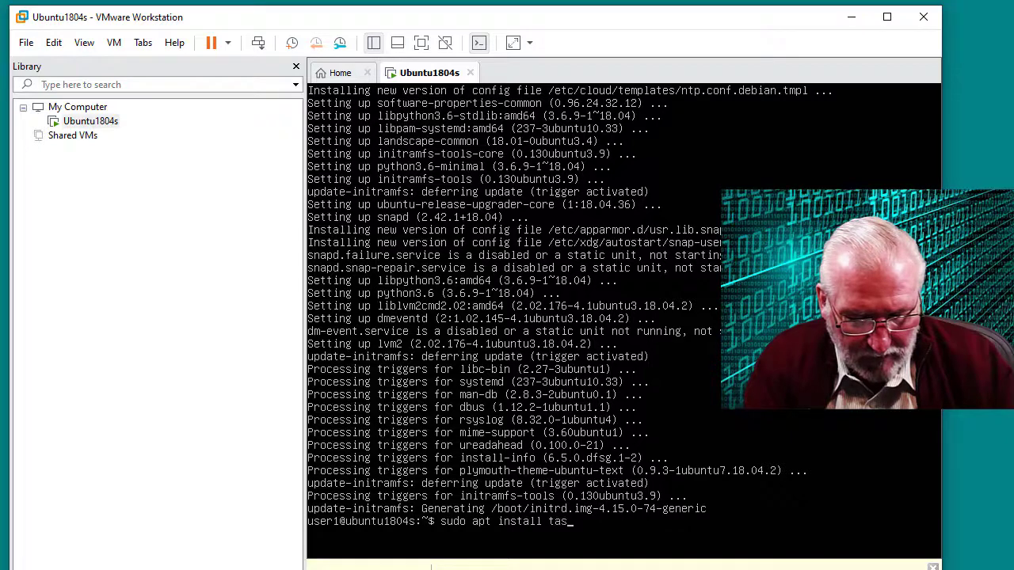
text(ksel)
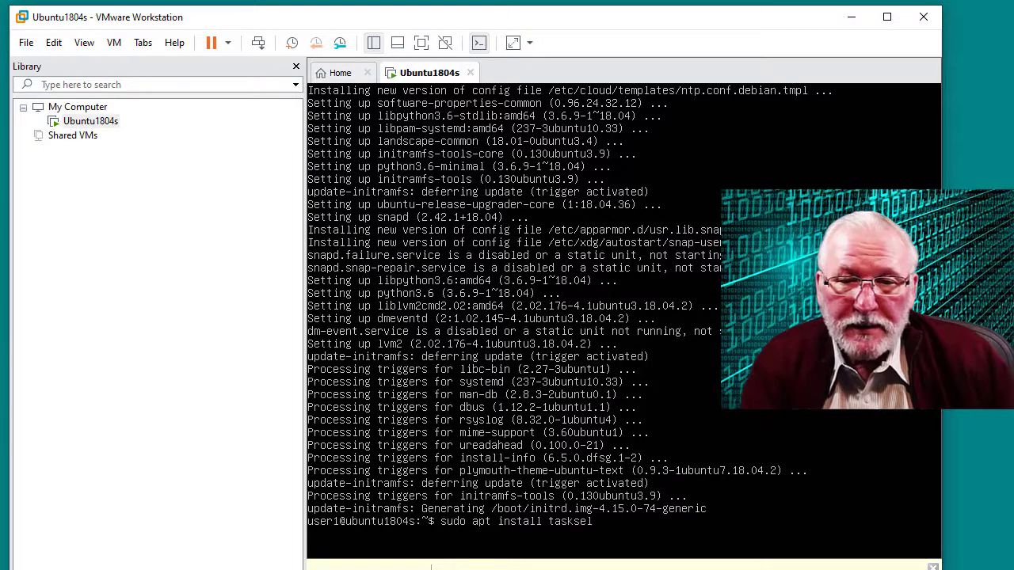
key(Return)
Confirm the tasksel install with y, then type sudo tasksel install lamp-server
text(y)
key(Return)
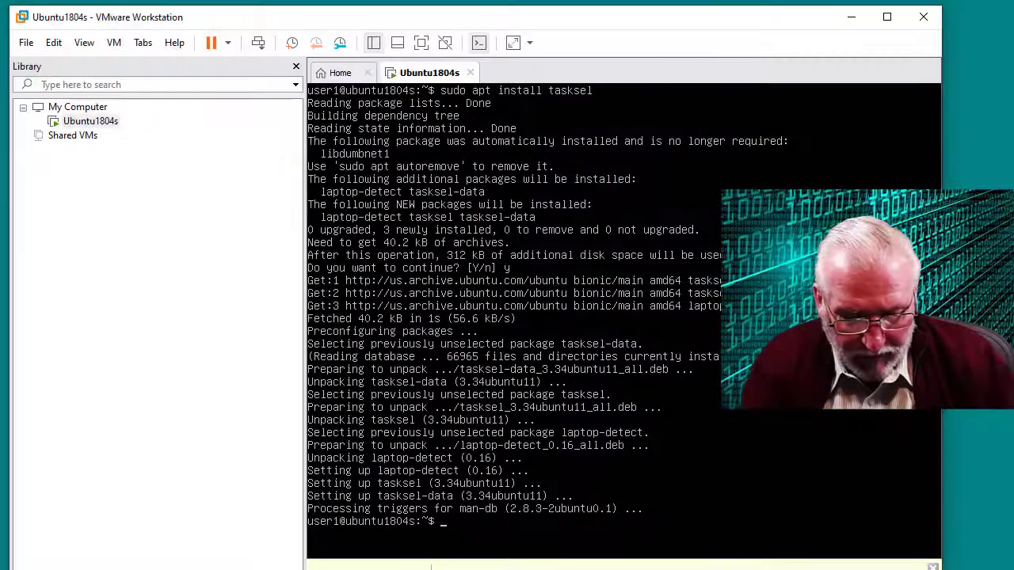
text(s)
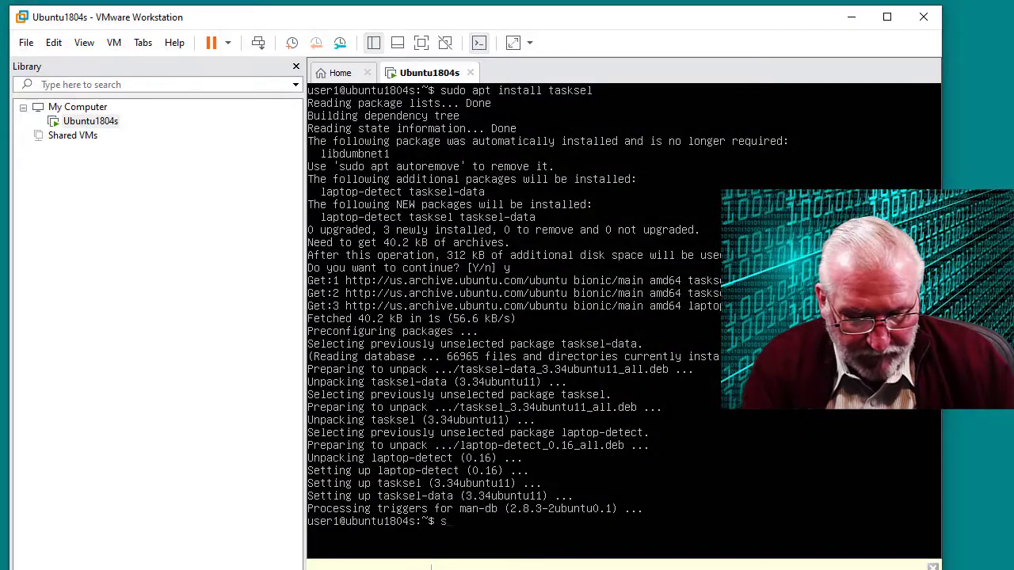
text(udo tasks)
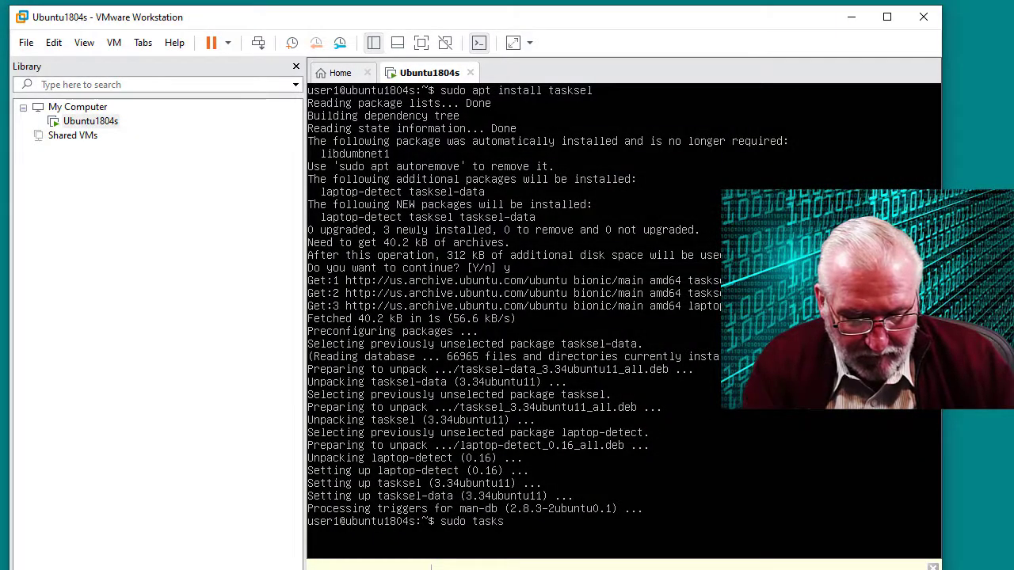
text(el insta)
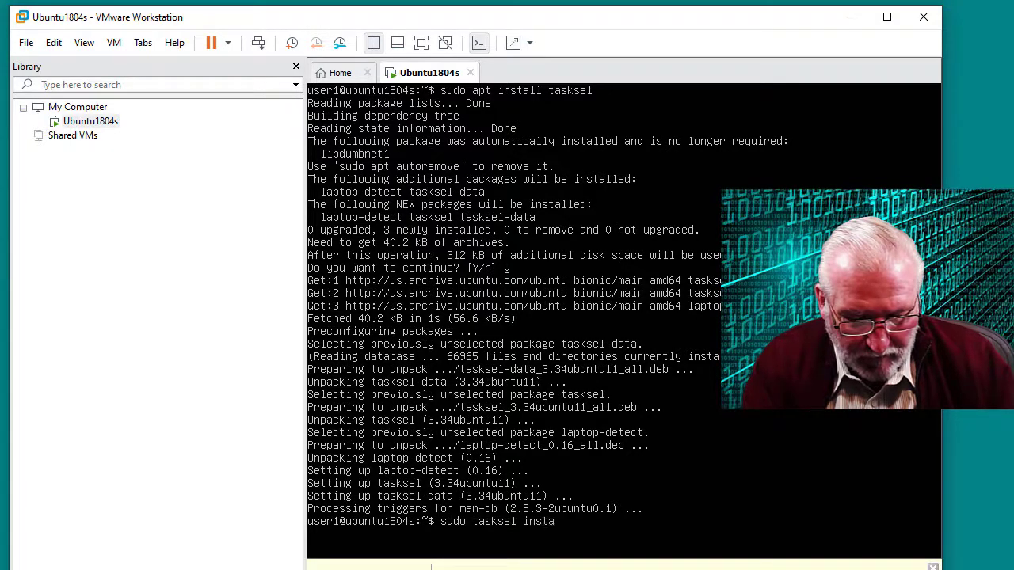
text(ll lamp)
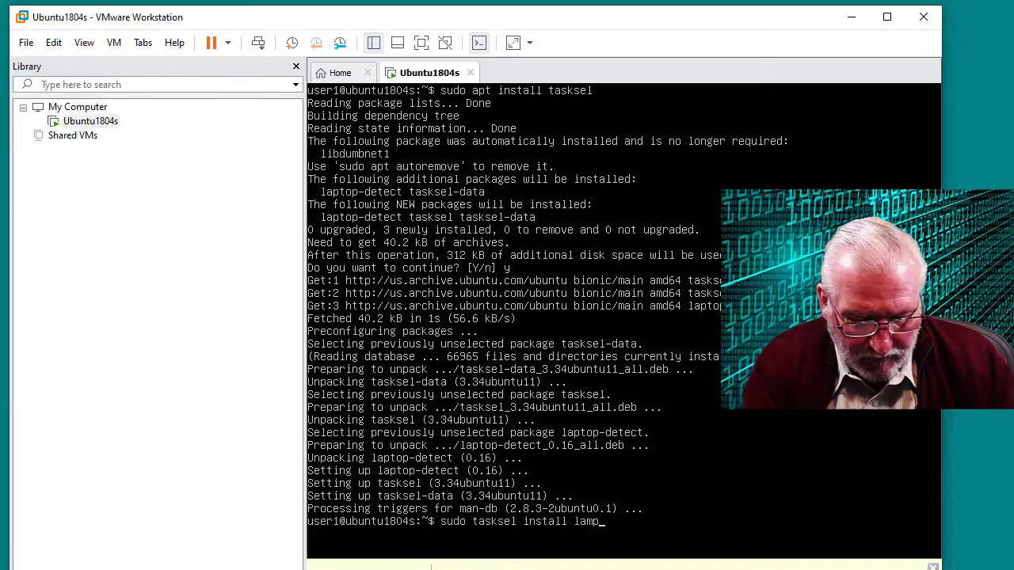
text(-server)
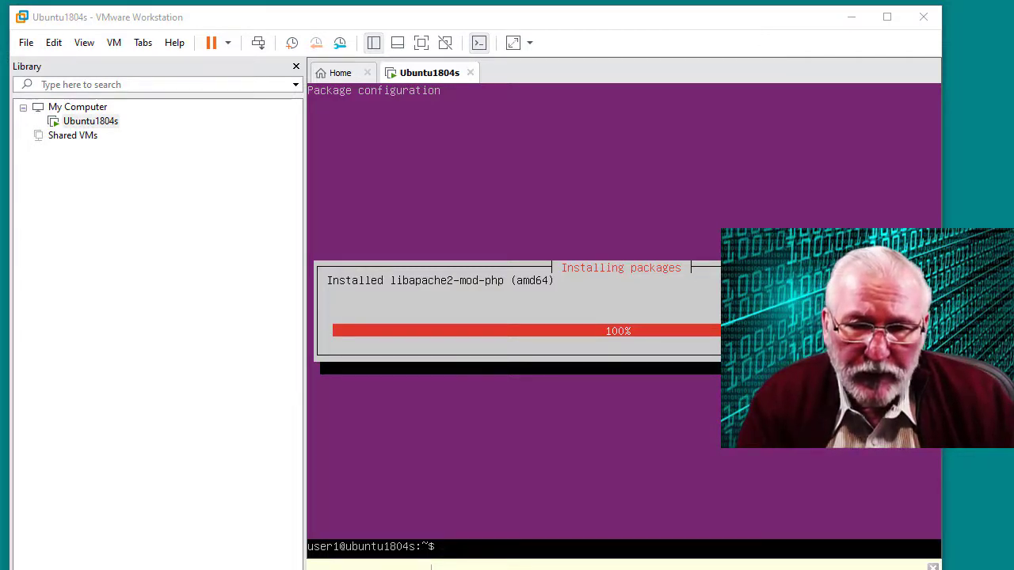
Run sudo mysql_secure_installation in the Ubuntu VM console
click(559, 555)
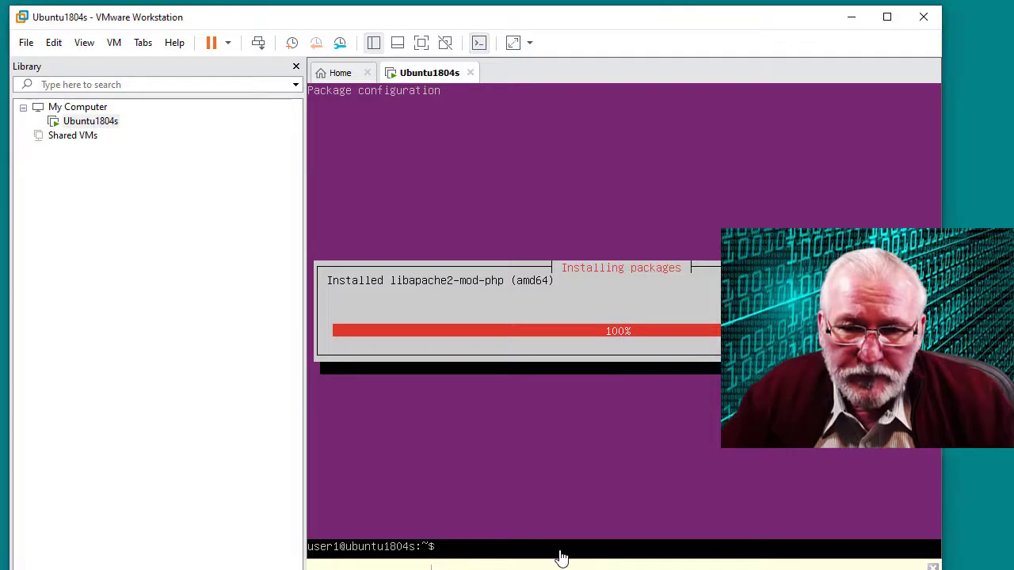
text(sud)
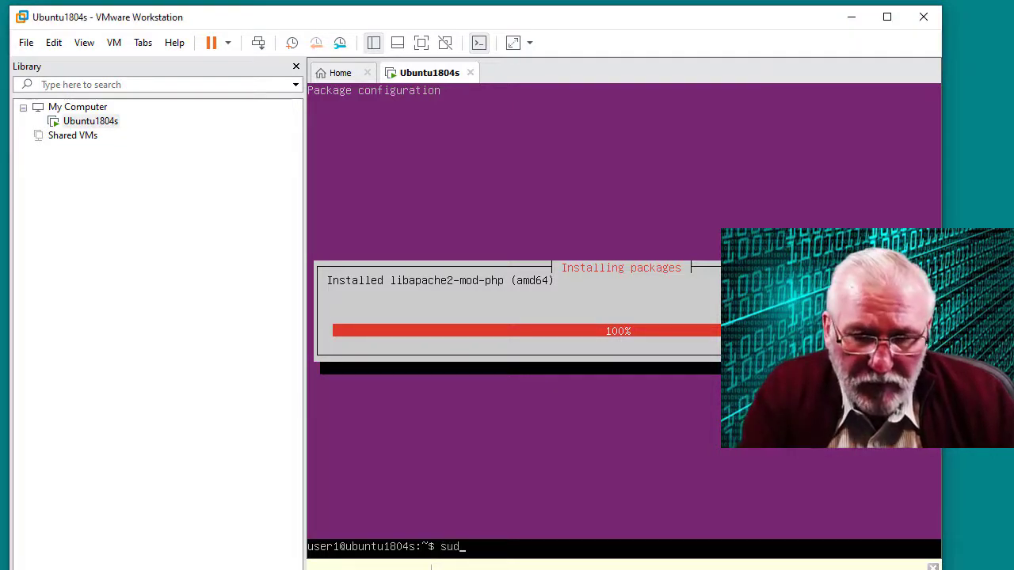
text(o mysql)
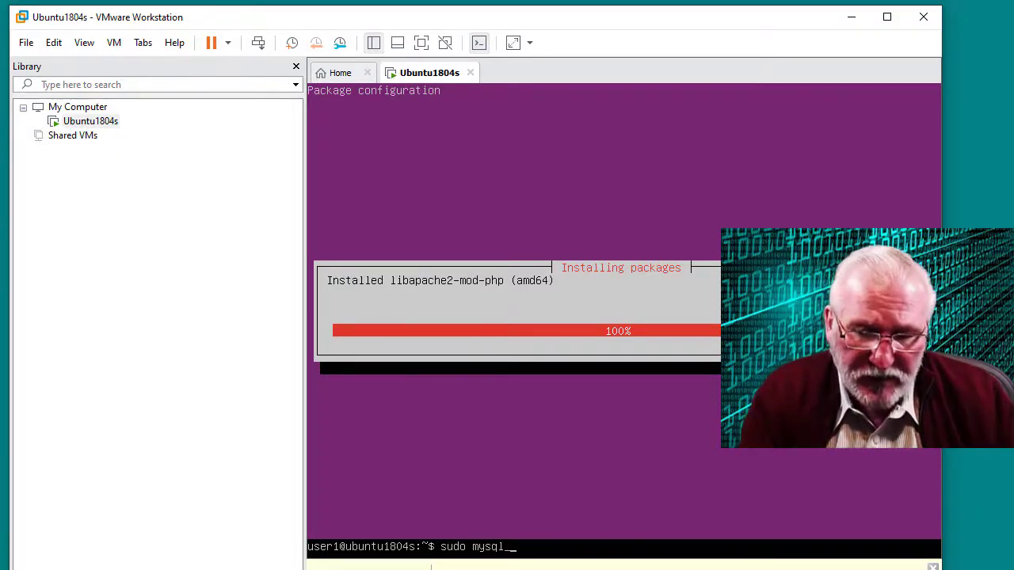
text(_secure)
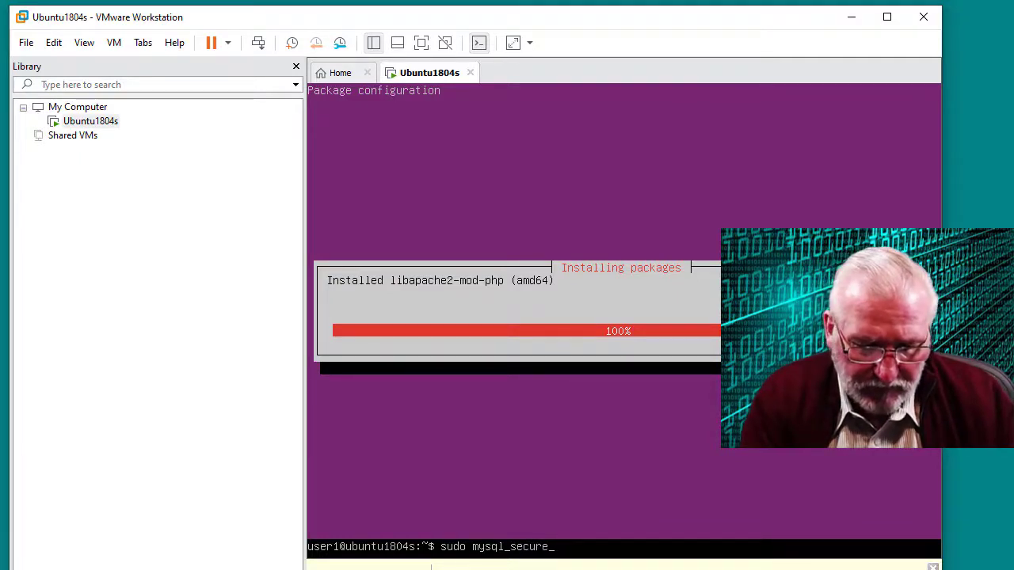
text(_installa)
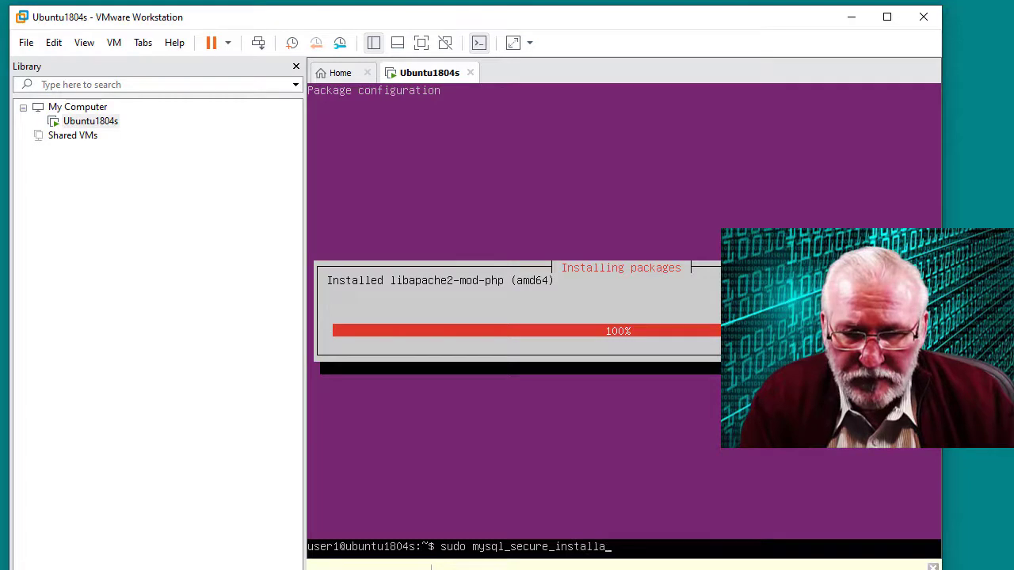
text(tion)
key(Return)
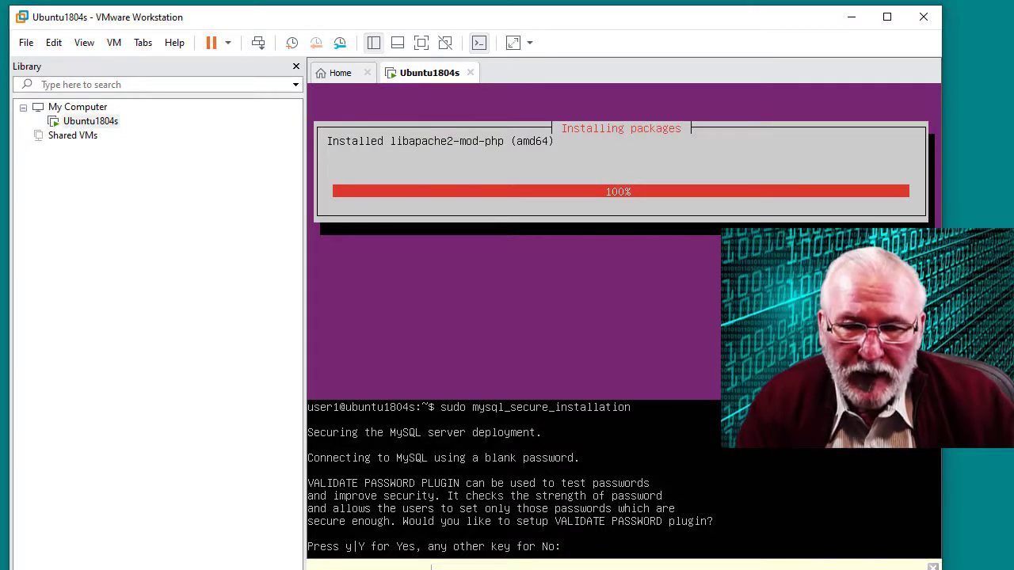
Decline the VALIDATE PASSWORD plugin with N, then enter and confirm a new MySQL root password
text(N)
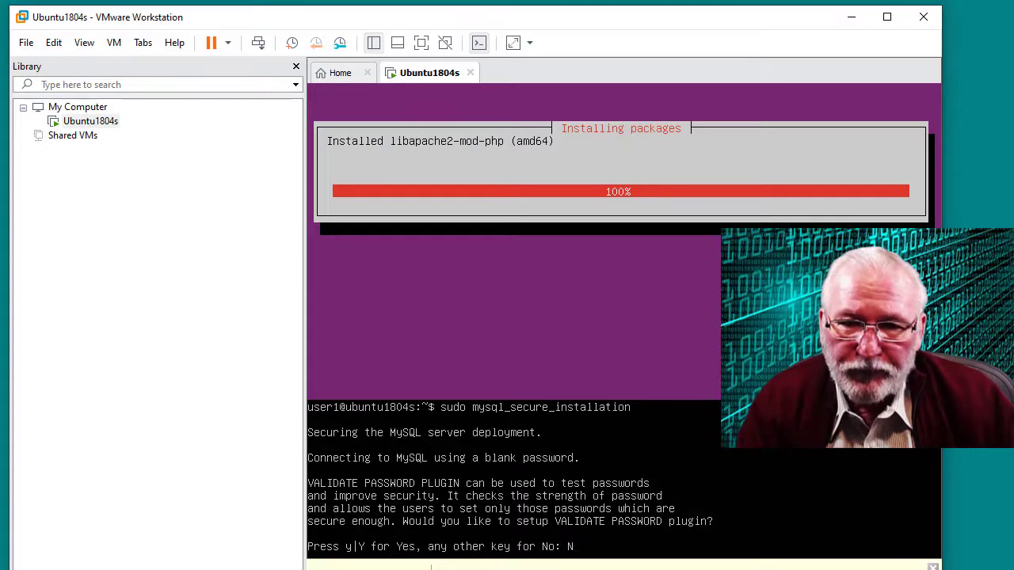
key(Return)
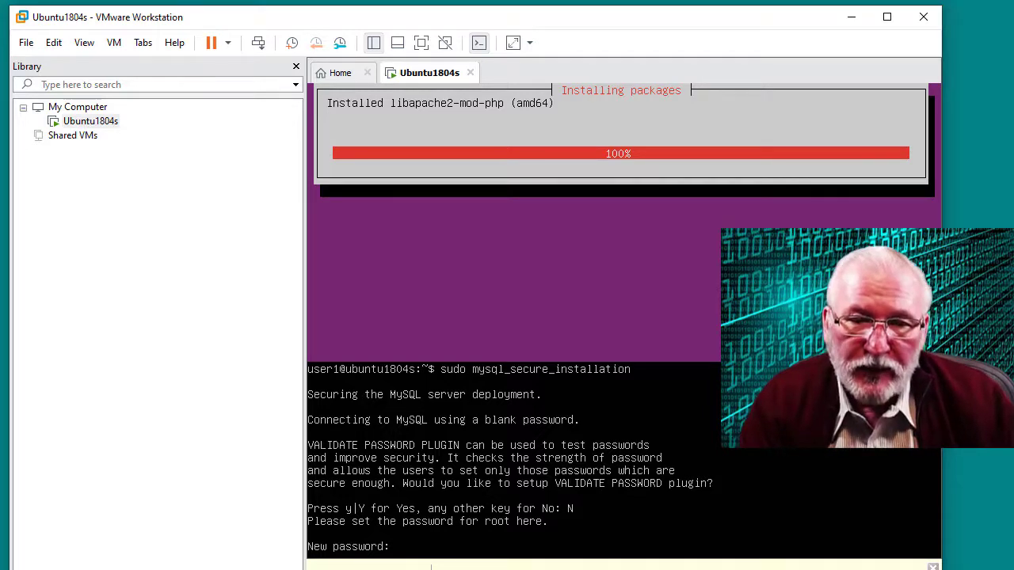
key(Return)
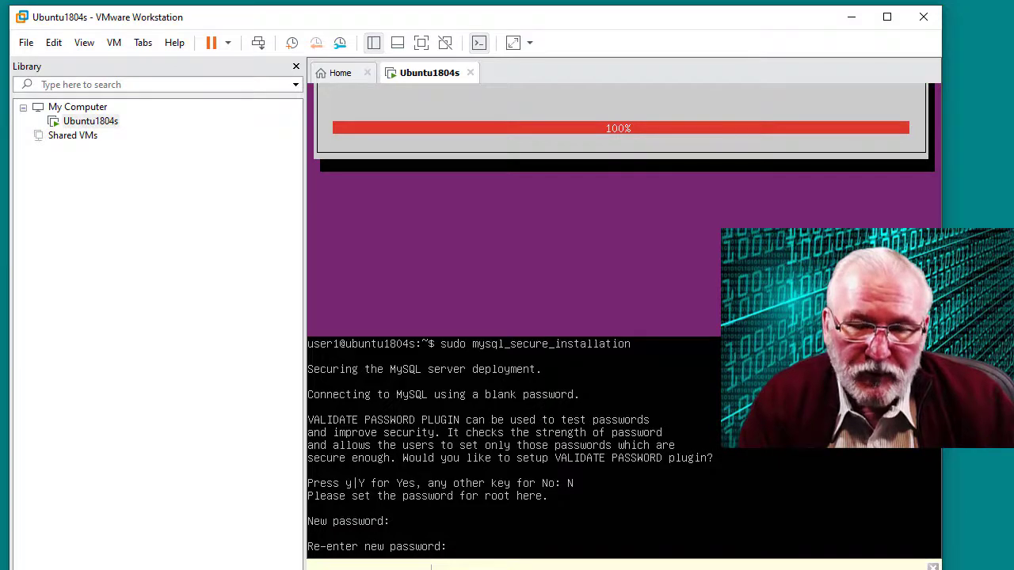
key(Return)
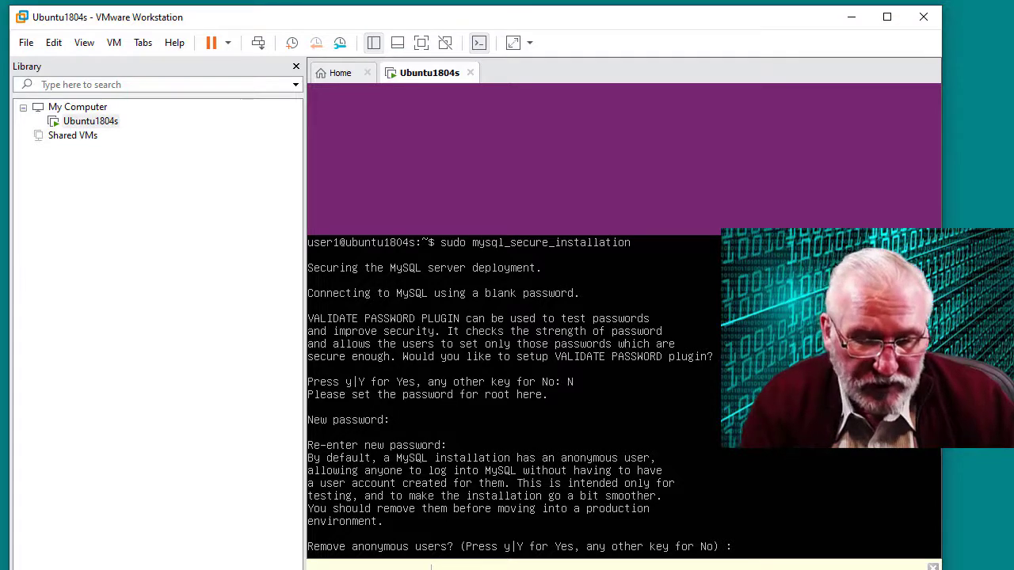
Answer y to remove anonymous users, disallow remote root login, drop the test database and reload privileges
text(y)
key(Return)
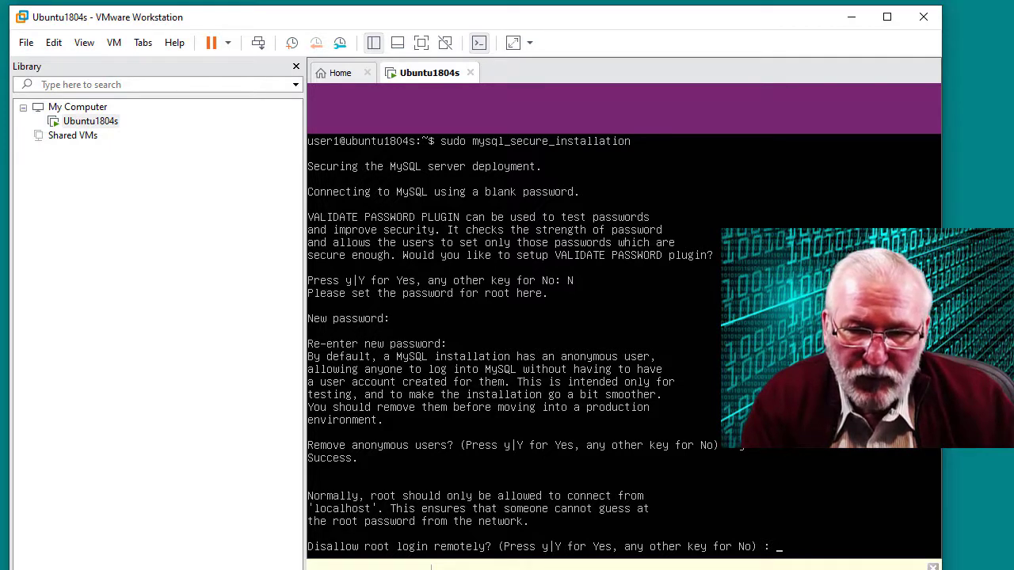
text(yu)
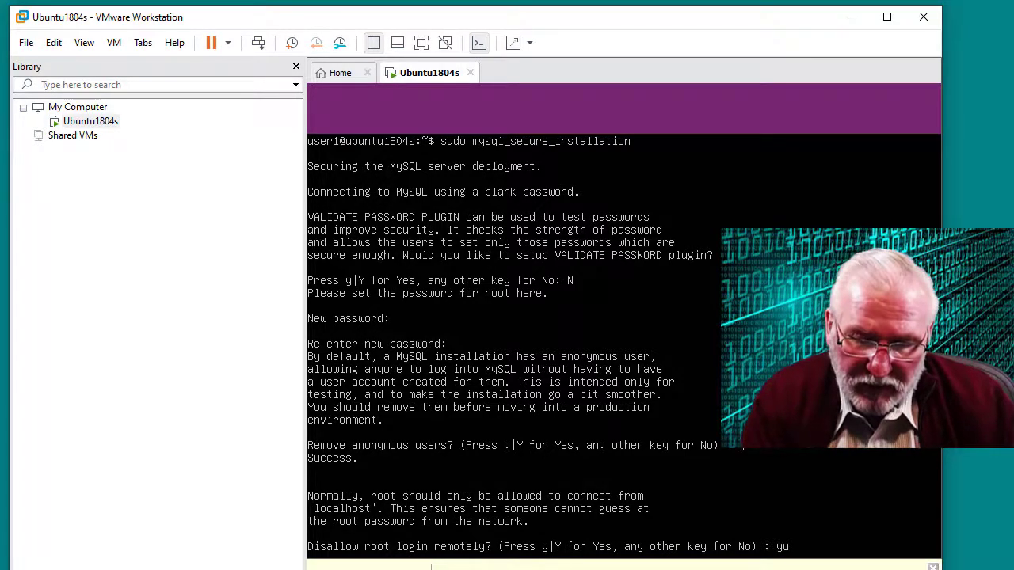
key(BackSpace)
key(Return)
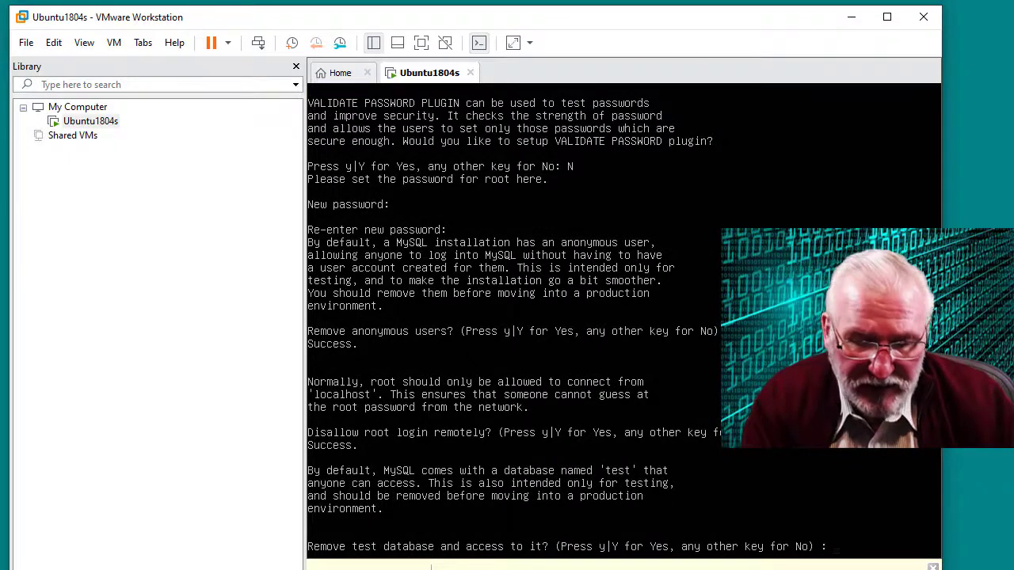
text(y)
key(Return)
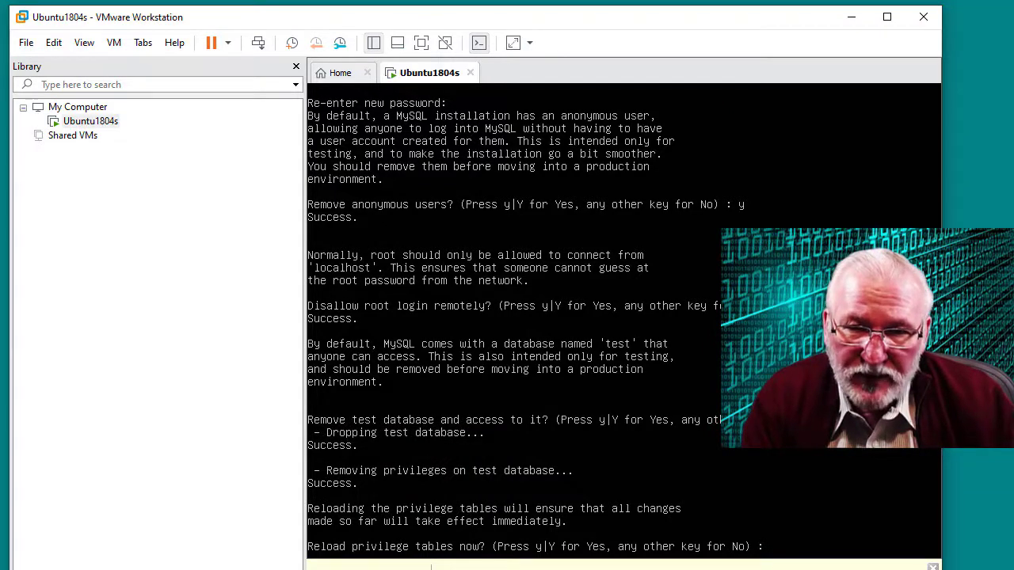
text(y)
key(Return)
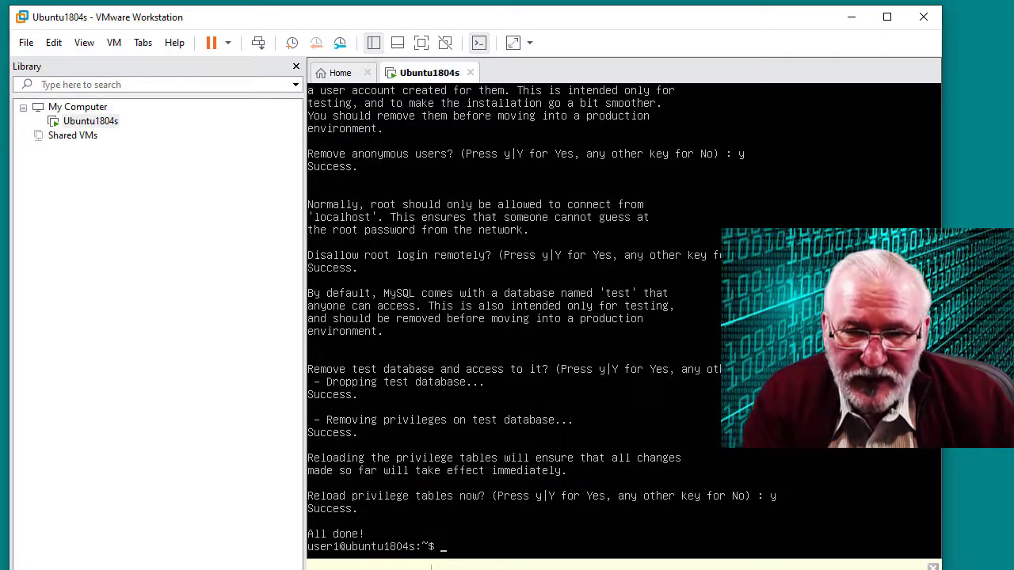
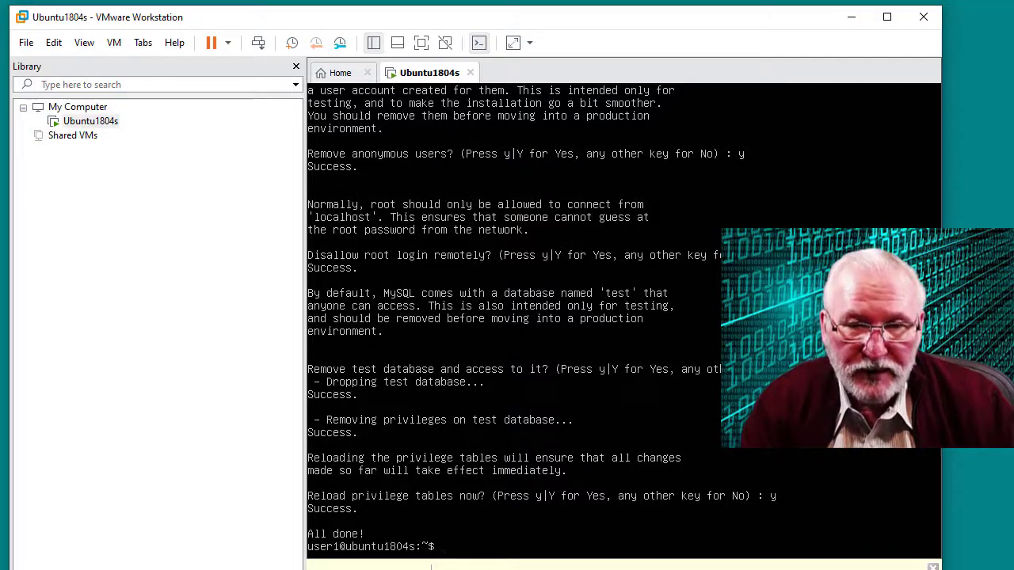
Launch the MySQL monitor with superuser rights using sudo mysql
text(su)
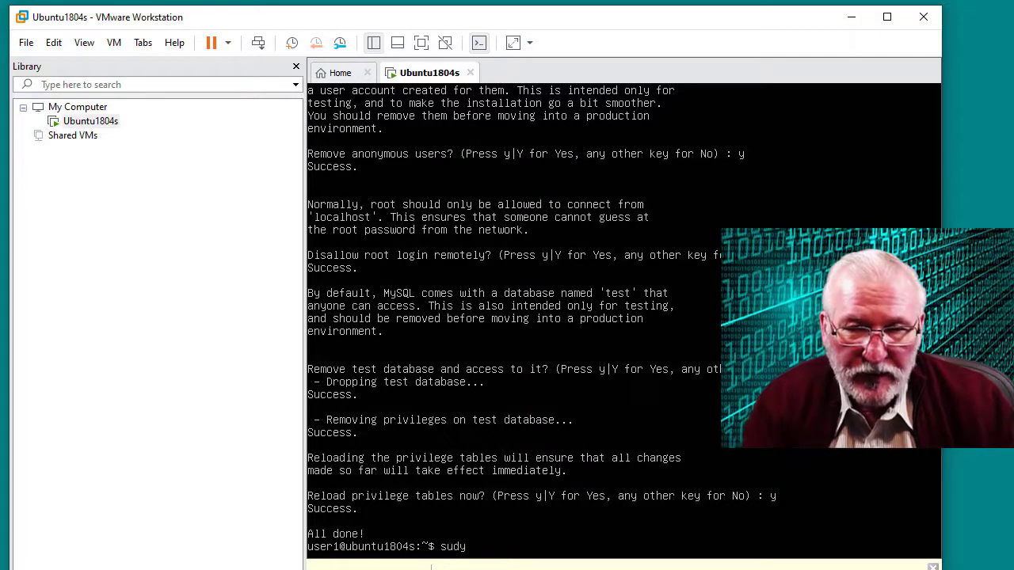
text(dy)
key(BackSpace)
key(BackSpace)
key(BackSpace)
key(BackSpace)
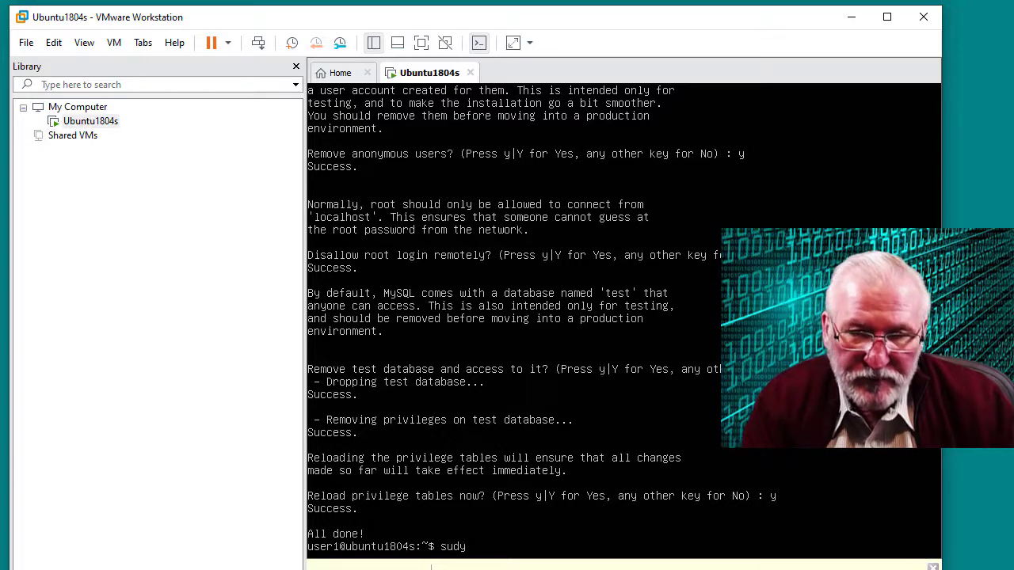
text(do mysql)
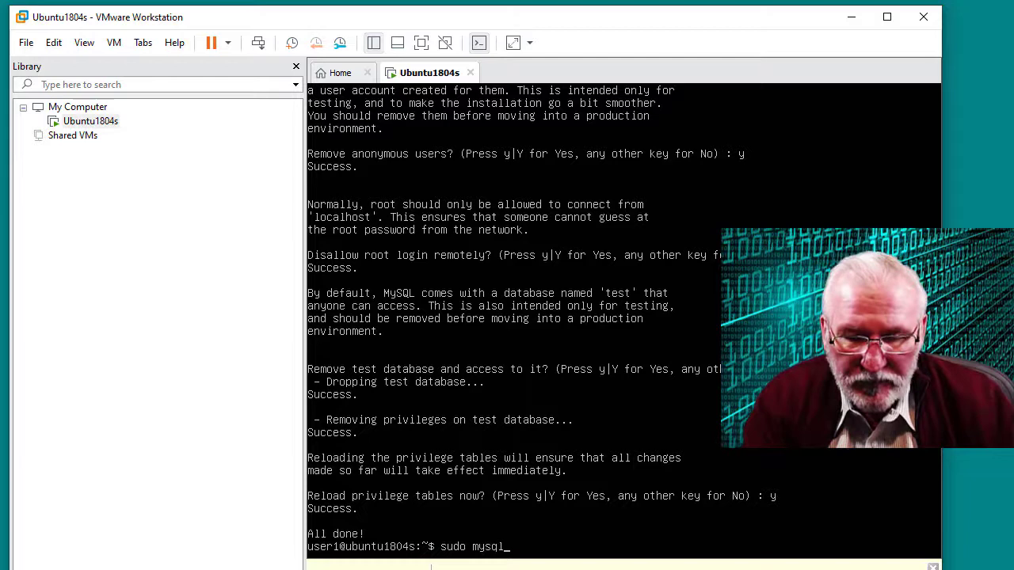
key(Return)
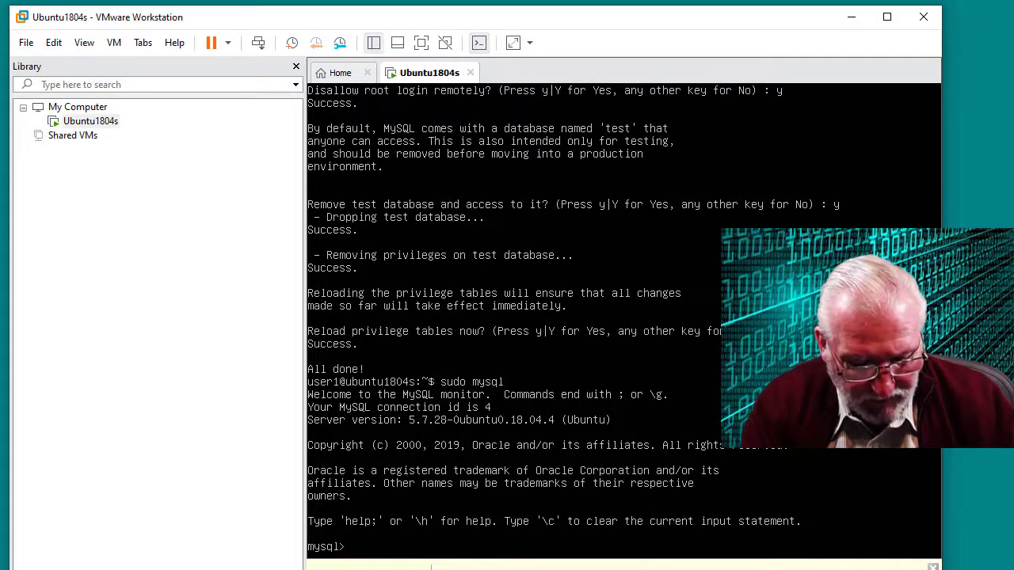
Set 'root'@'localhost' to mysql_native_password with a new password, then run FLUSH PRIVILEGES
text(alter user 'root'@'localhost' identified with mysql_native_password by 'mysql';)
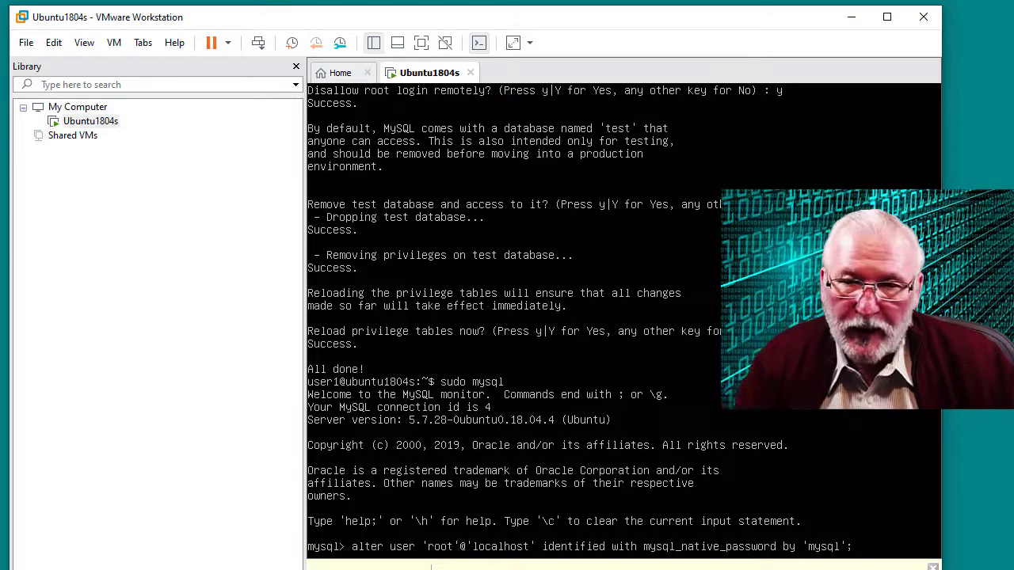
key(Return)
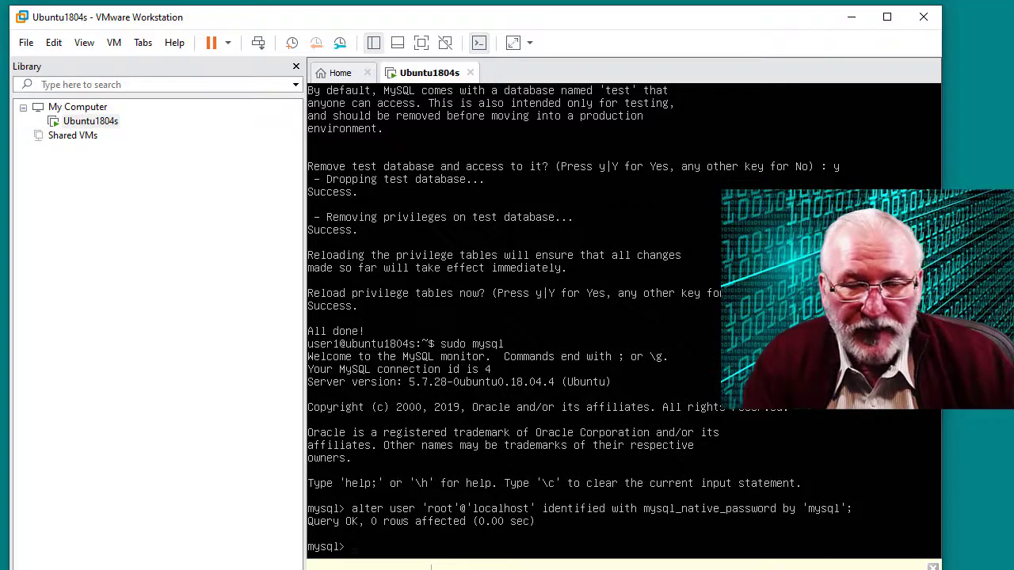
text(lush privilege)
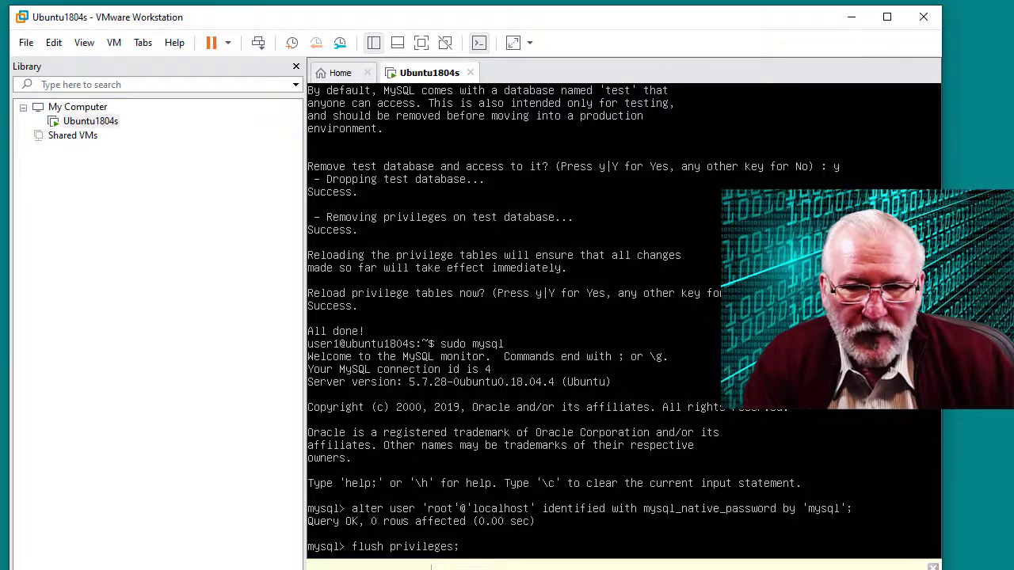
text(s;)
key(Return)
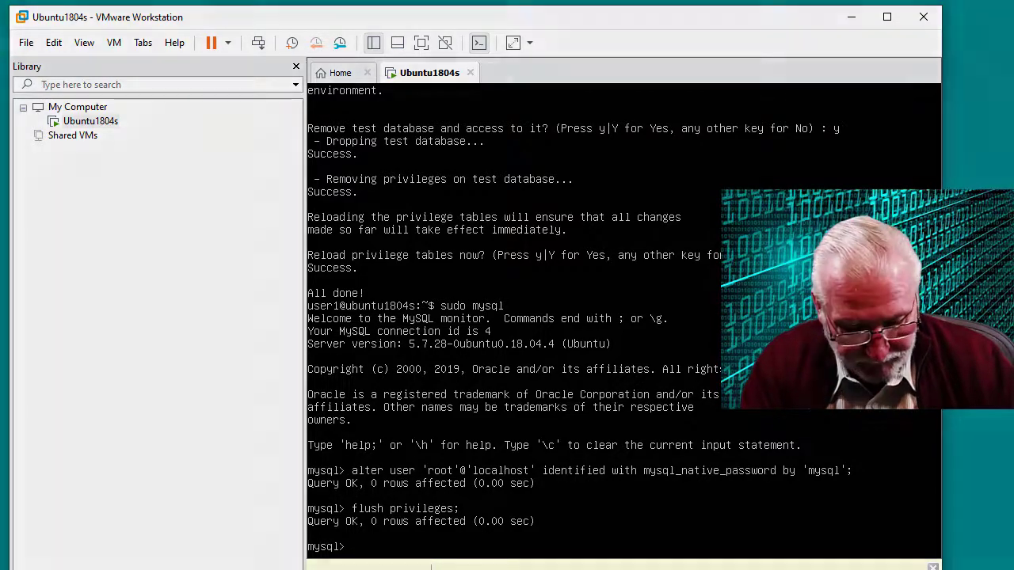
Query user, authentication_string, plugin and host from mysql.user to confirm root's plugin, then quit
text(select user, authentication_string, plugin, host from mysql.user;)
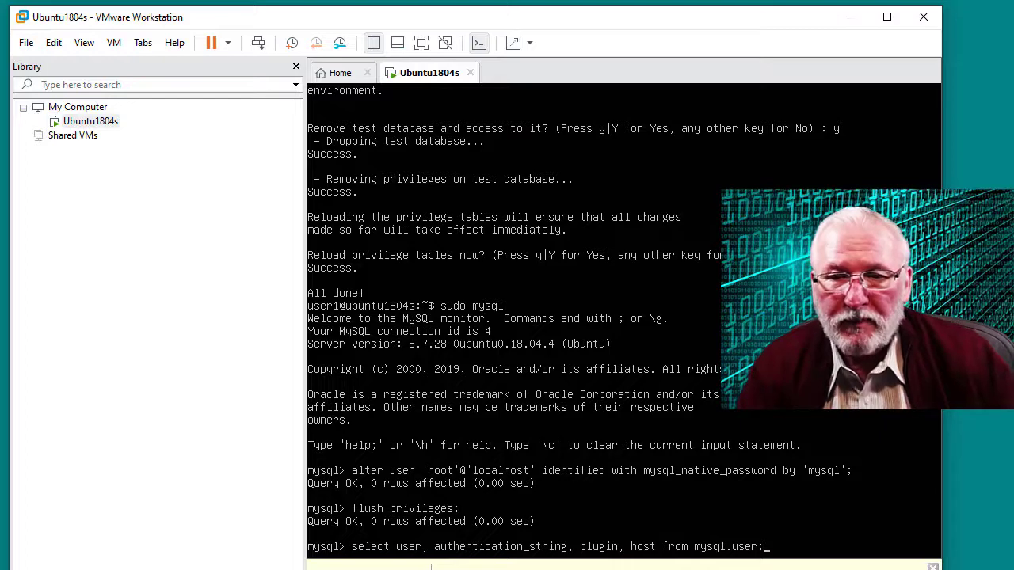
key(Return)
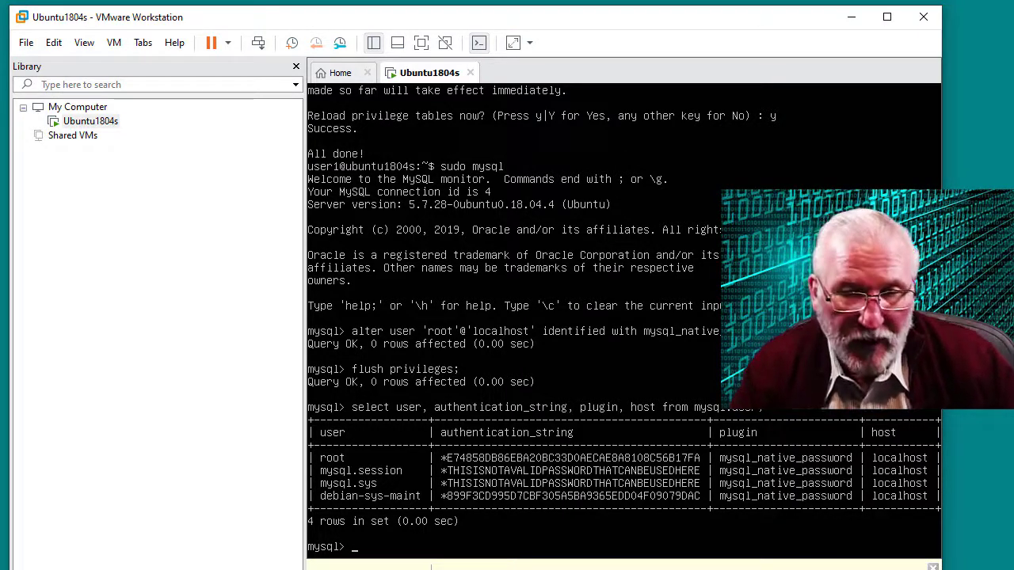
text(quit)
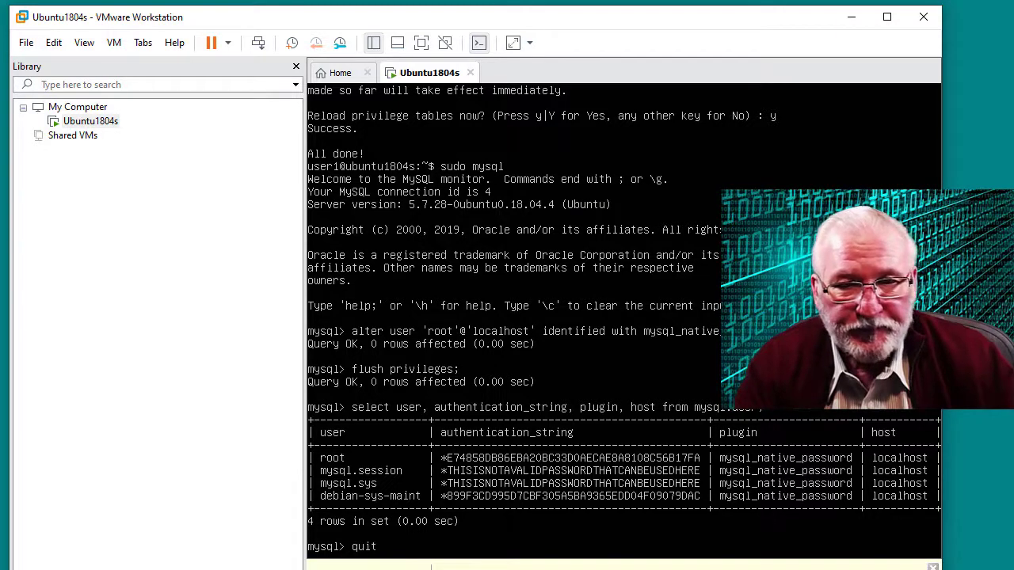
key(Return)
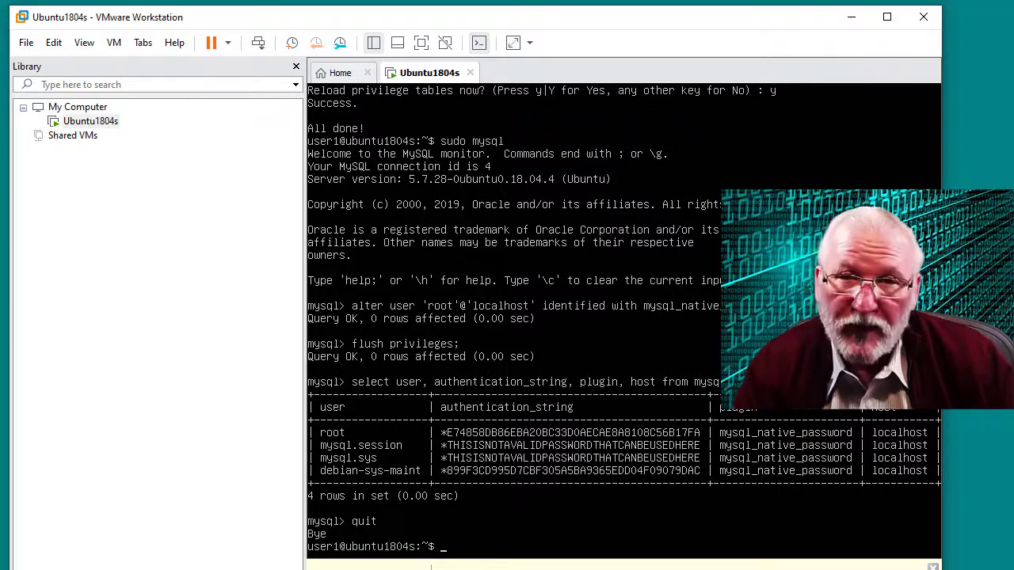
Log in with mysql -u root -p using the root password, then quit back to the shell
text(mysq)
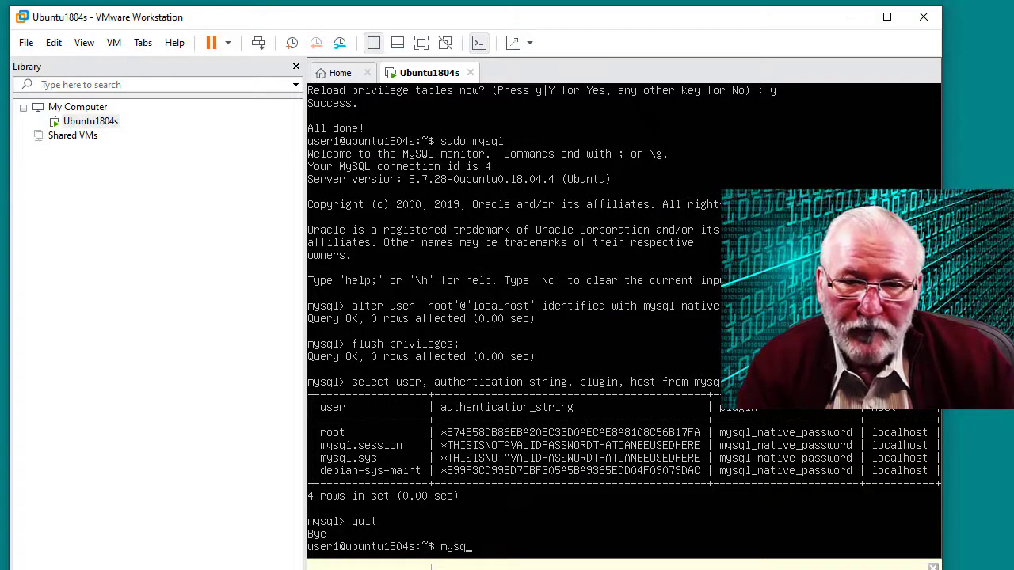
text(l -)
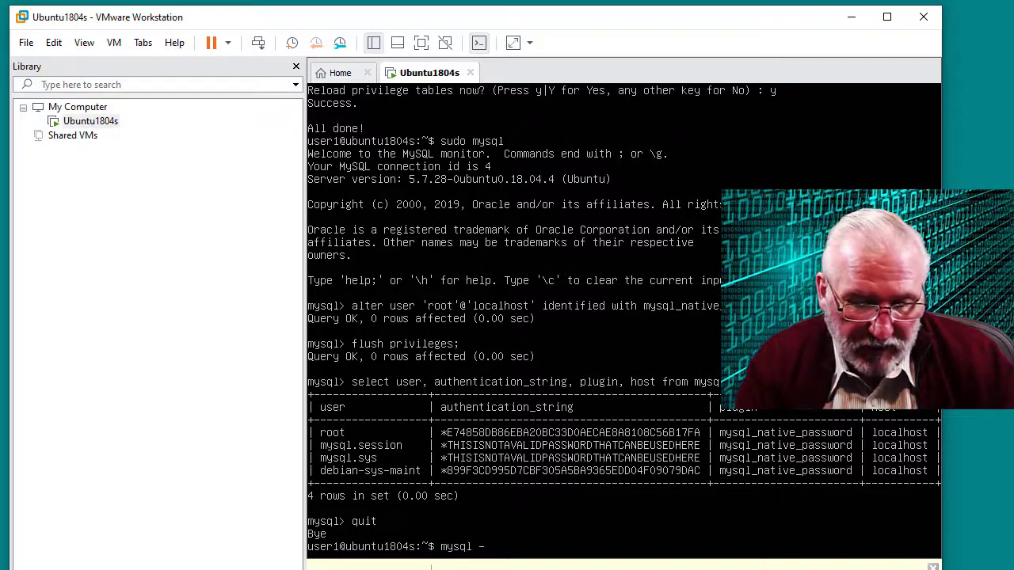
text(u root)
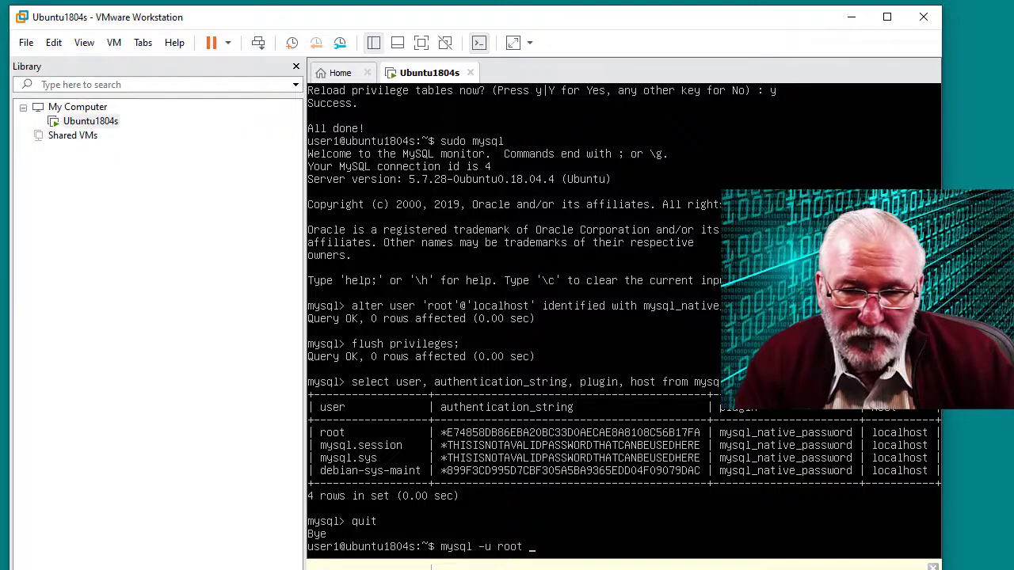
text( -p)
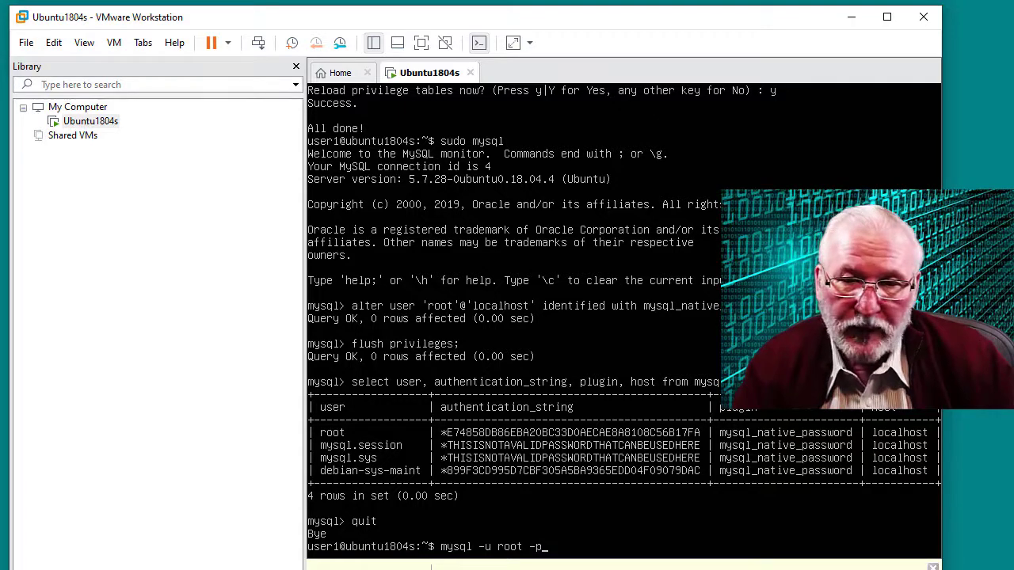
key(Return)
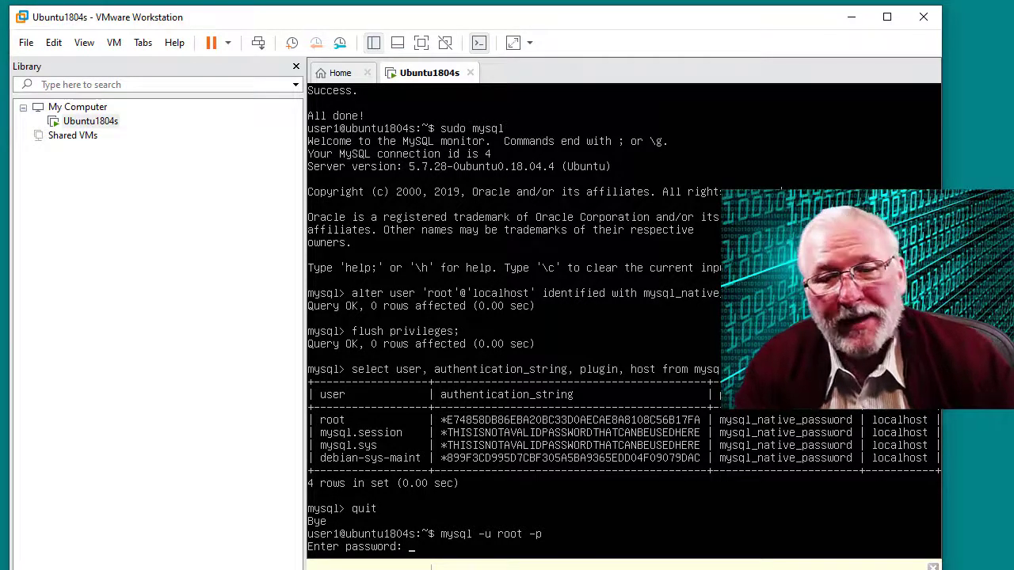
key(Return)
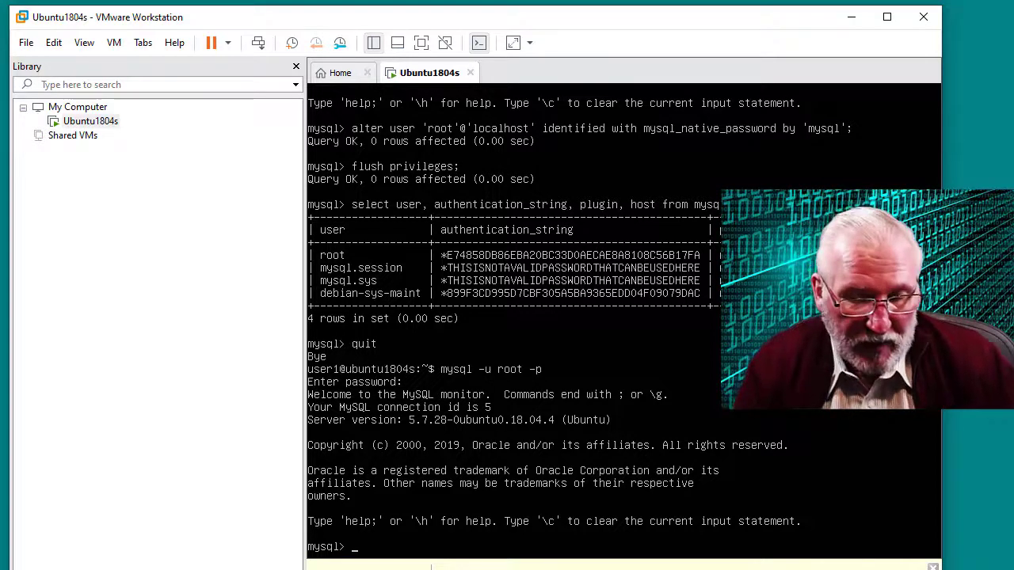
text(quit)
key(Return)
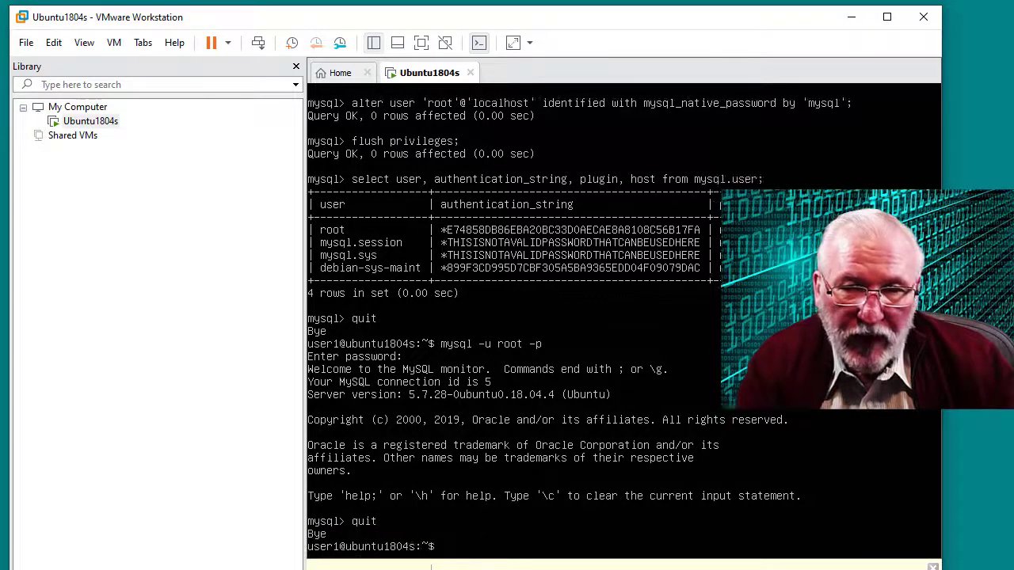